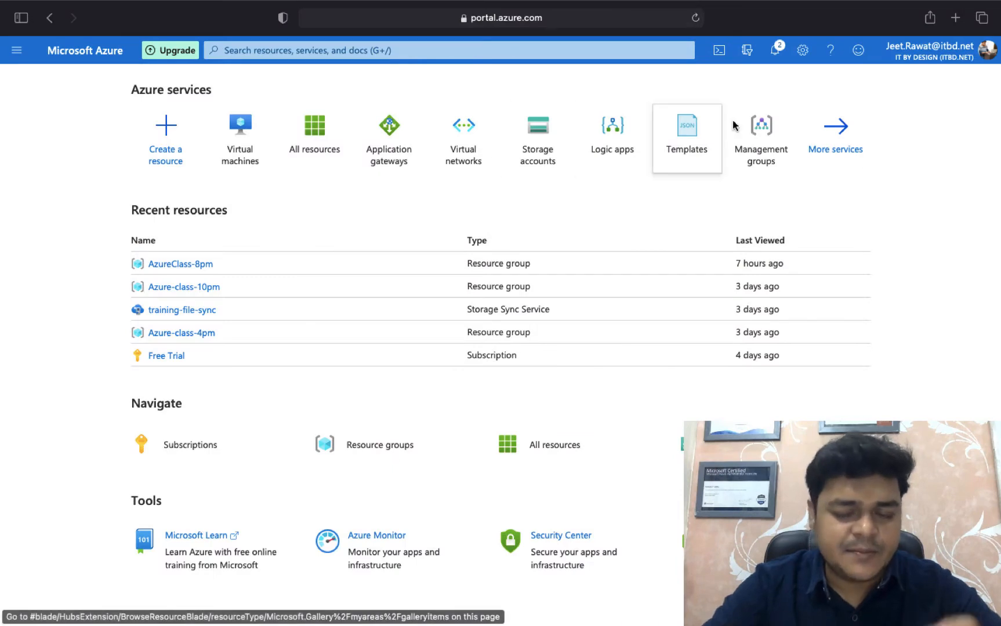
Find Virtual networks among the networking services and begin creating a new virtual network.
click(866, 147)
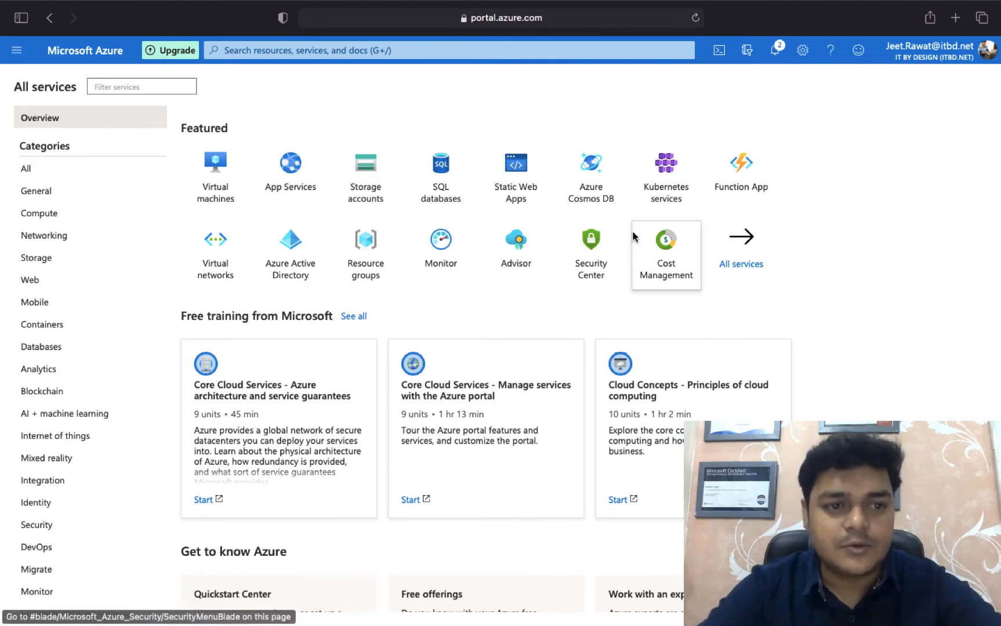
click(57, 240)
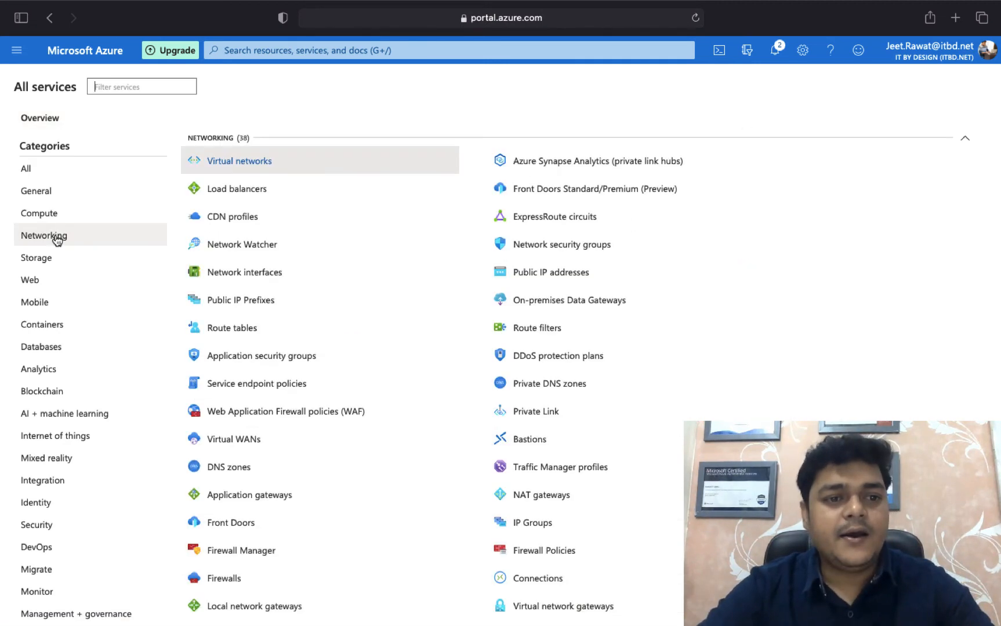
click(252, 163)
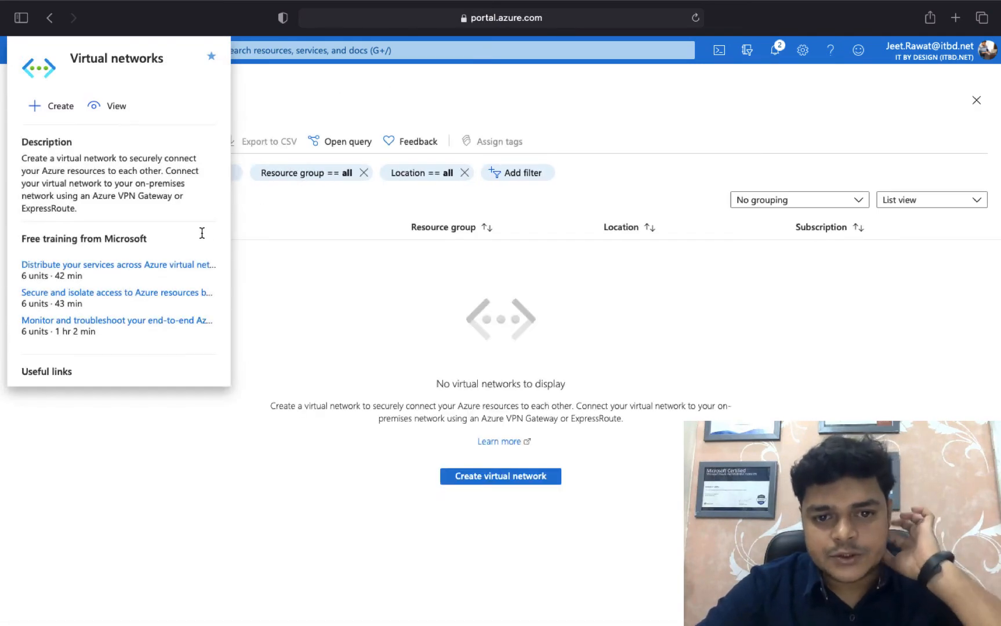
click(511, 476)
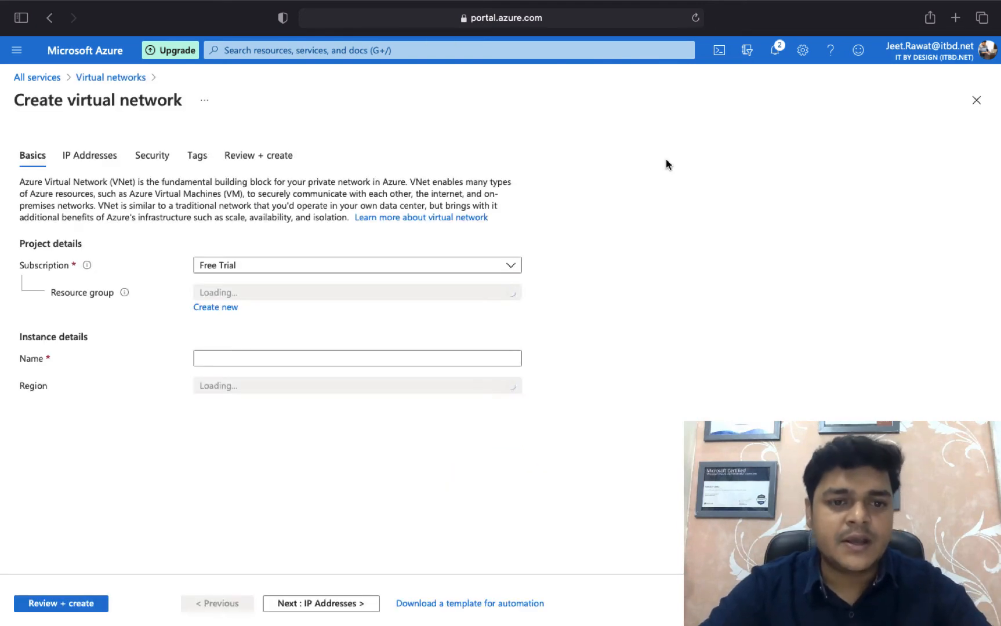
Assign the virtual network to the Azure-class-10pm resource group and name it bastion-v-net.
click(453, 294)
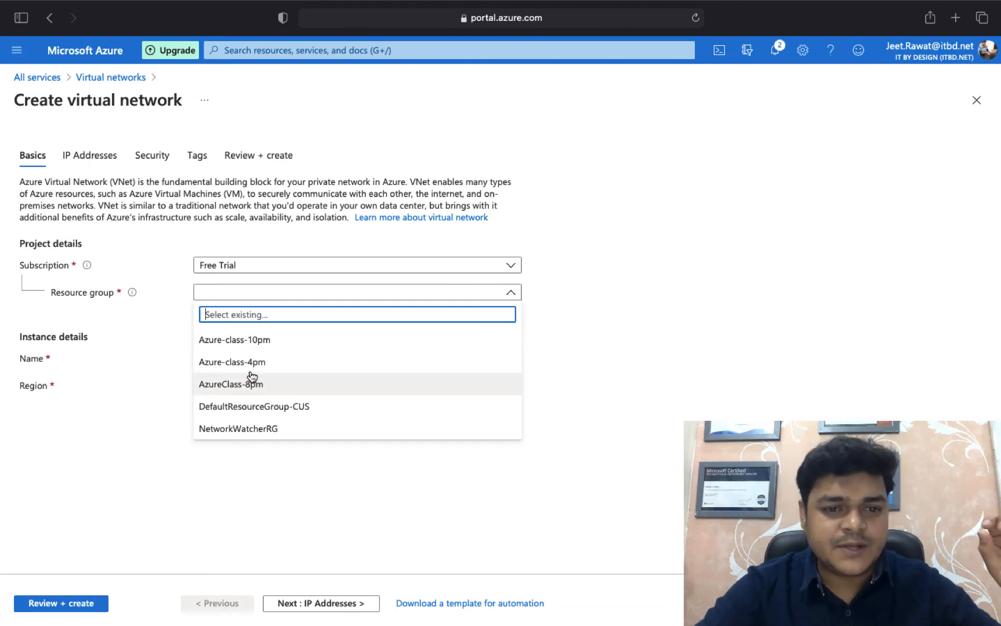
click(259, 340)
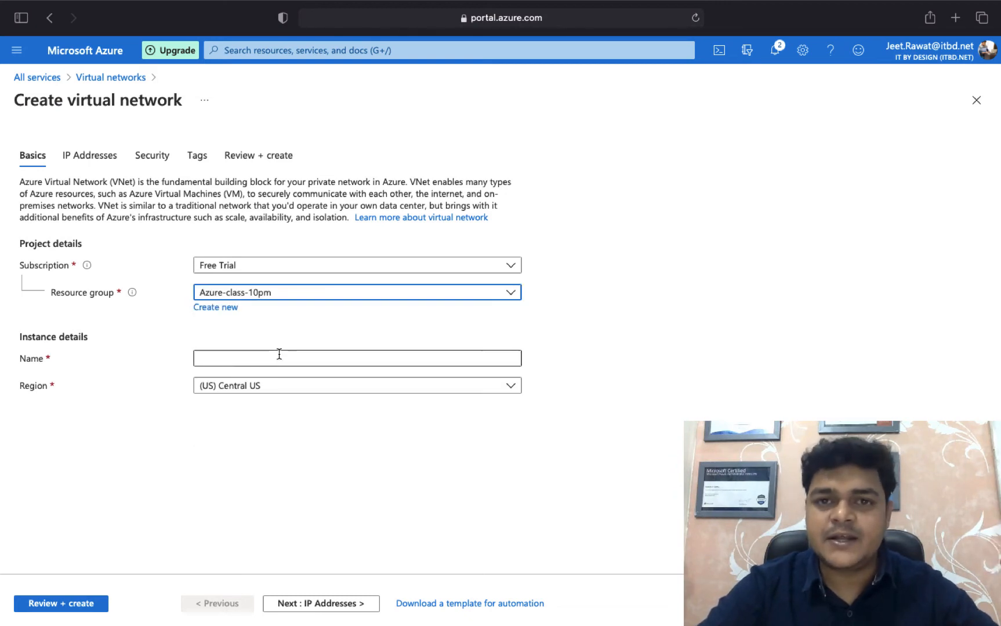
click(253, 353)
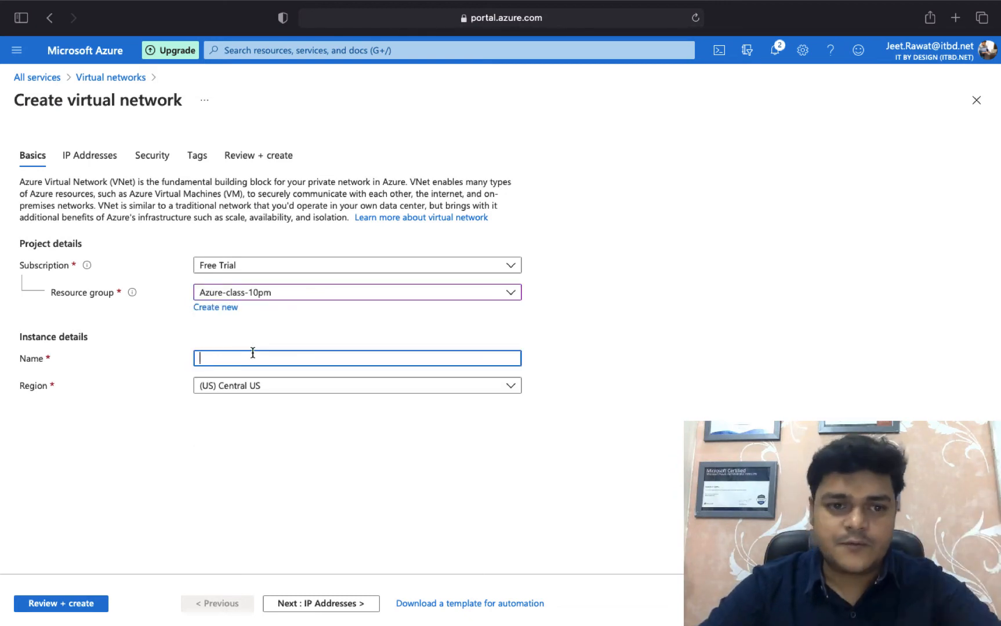
text(ba)
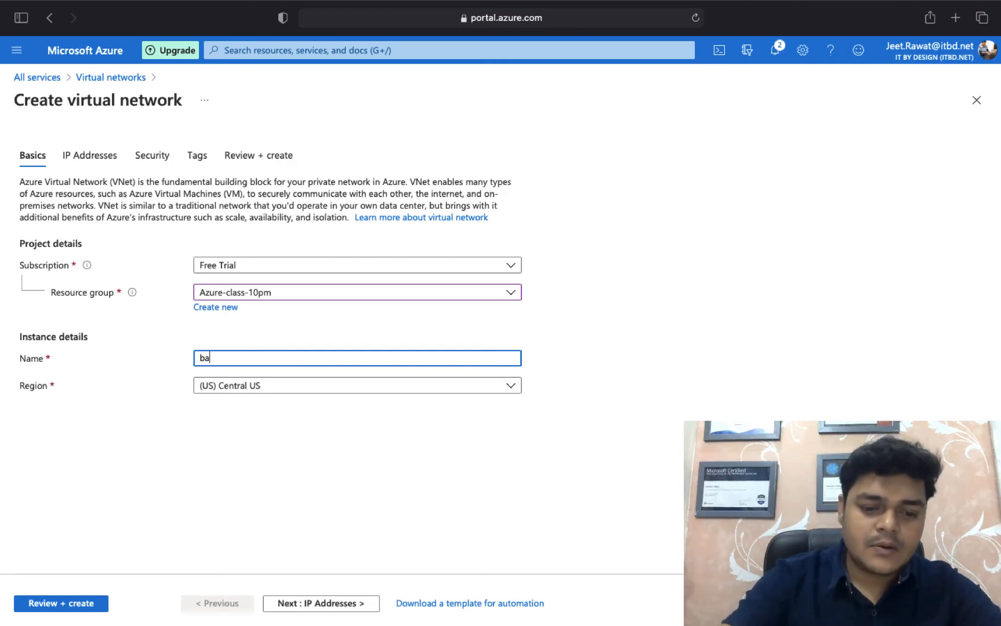
text(stion-)
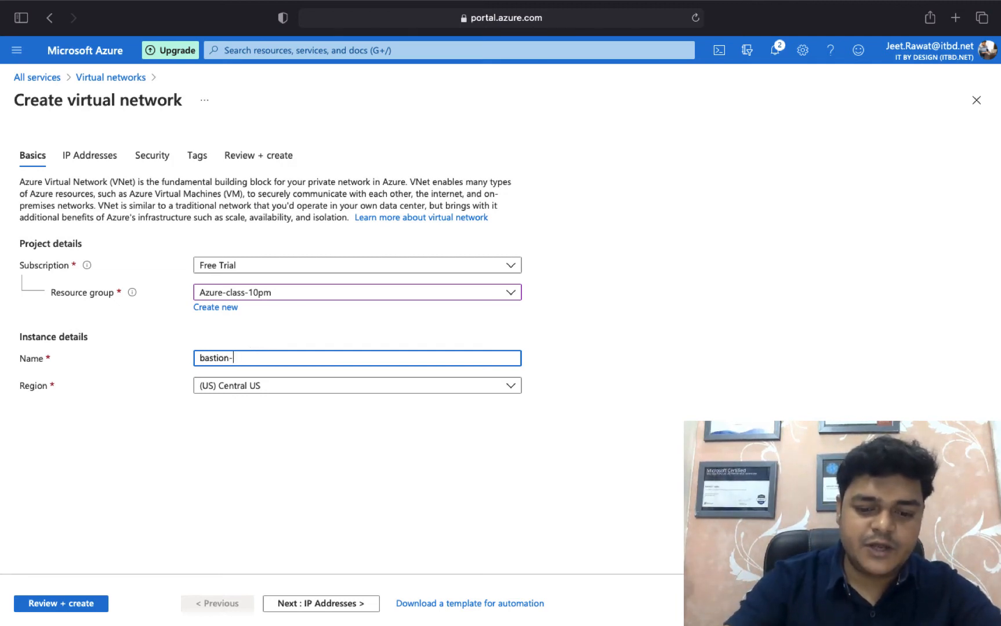
text(v-net)
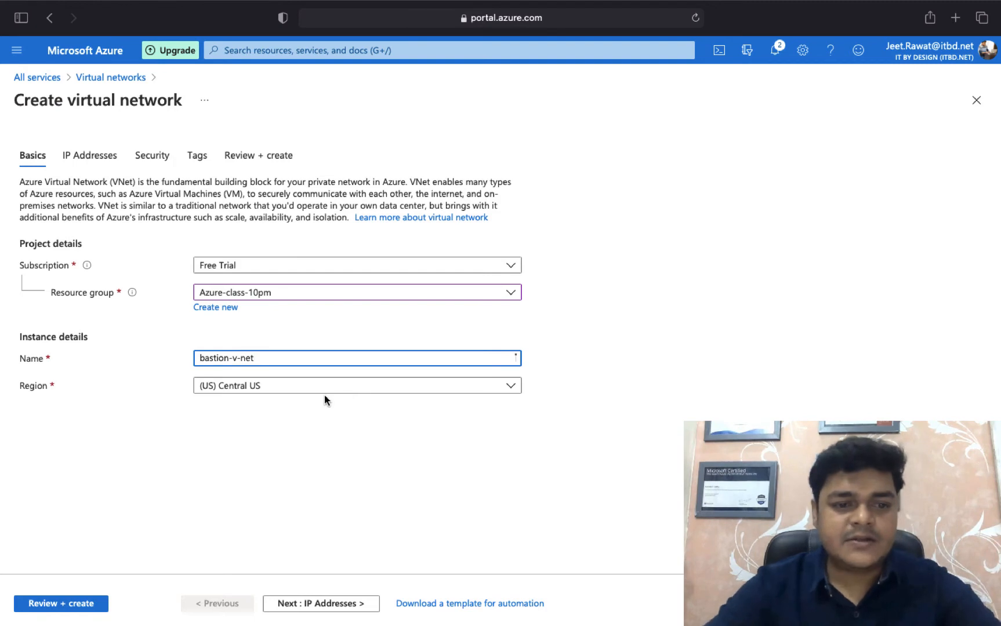
Replace the virtual network's default IPv4 address space with 192.168.1.0/25.
click(313, 603)
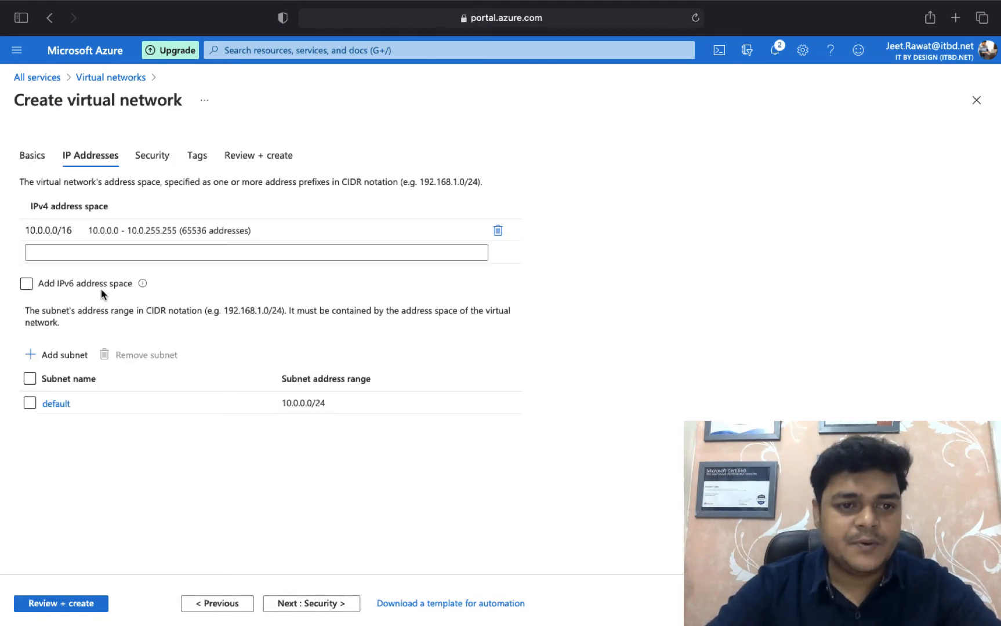
triple_click(107, 230)
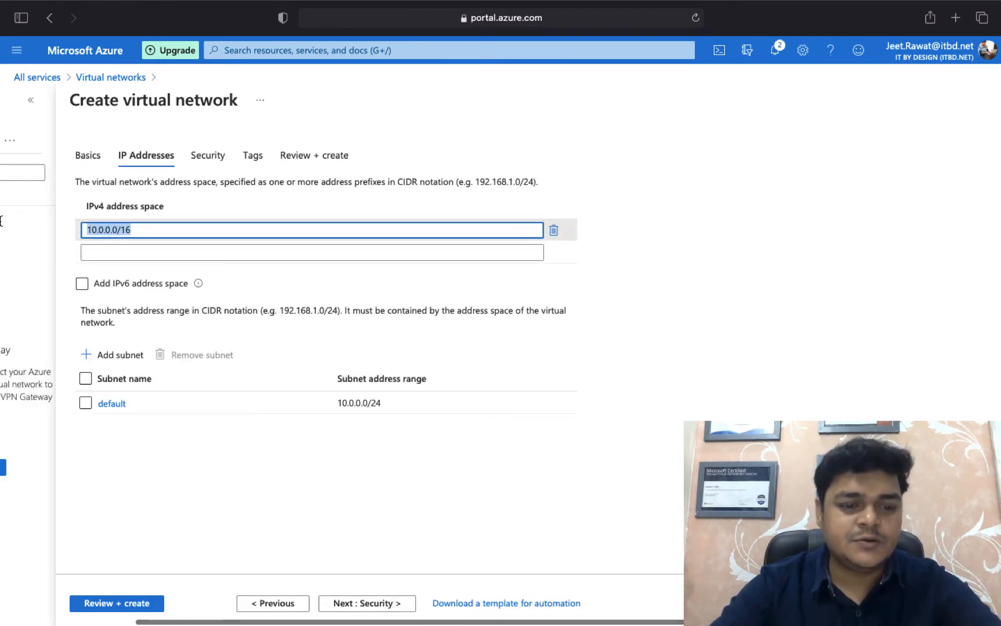
text(192.)
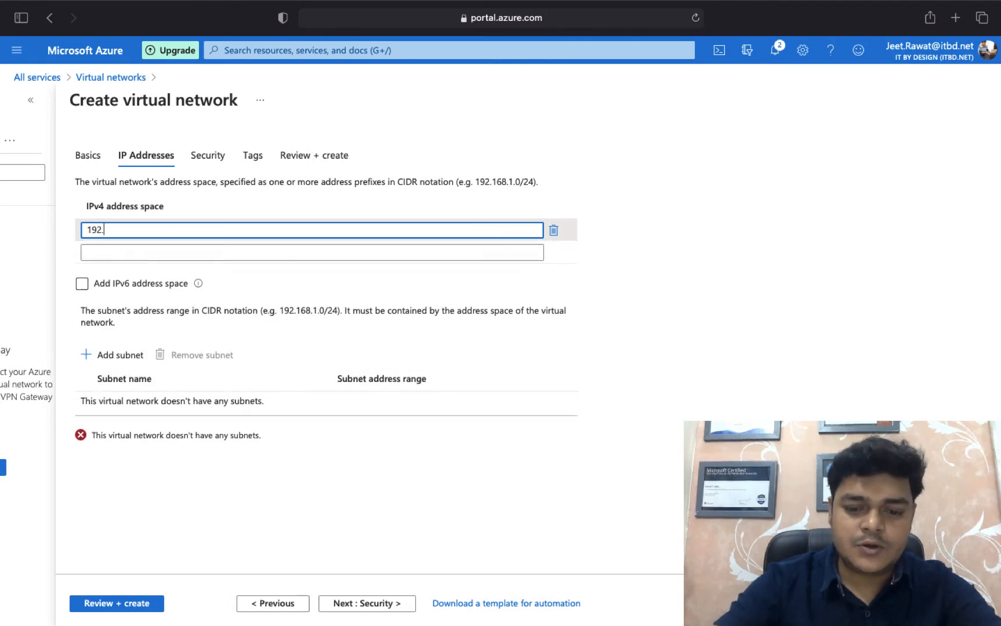
text(168.1.0/)
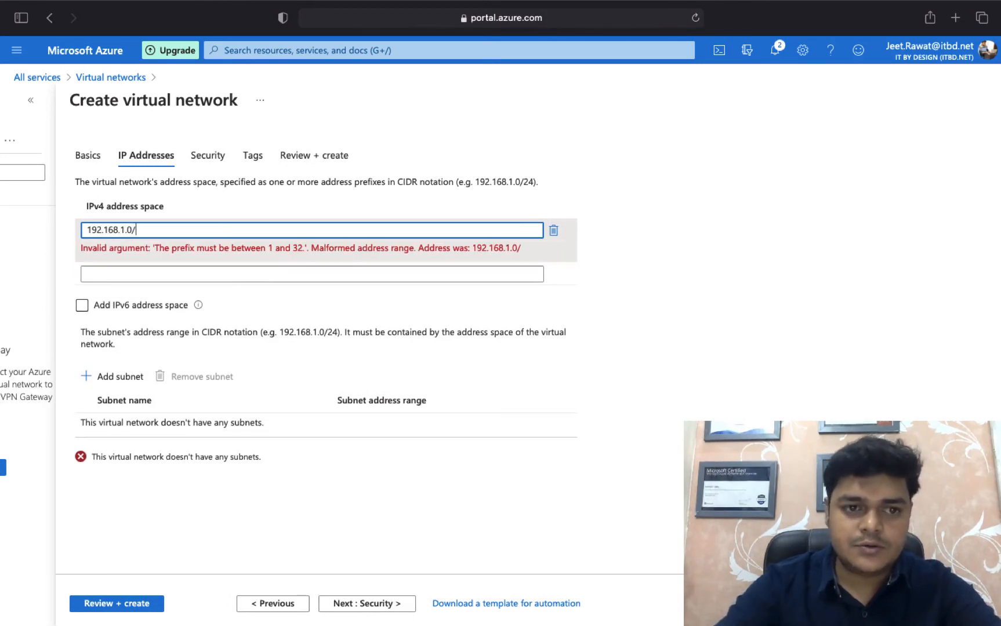
text(25)
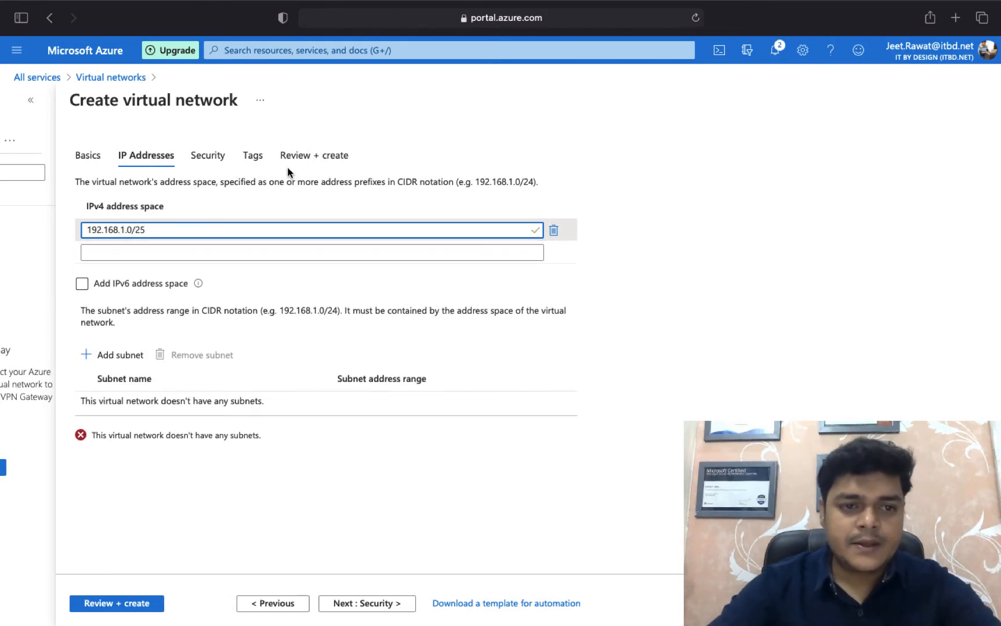
Add a subnet named vm-subnet with the address range 192.168.1.0/26 to the virtual network.
click(122, 356)
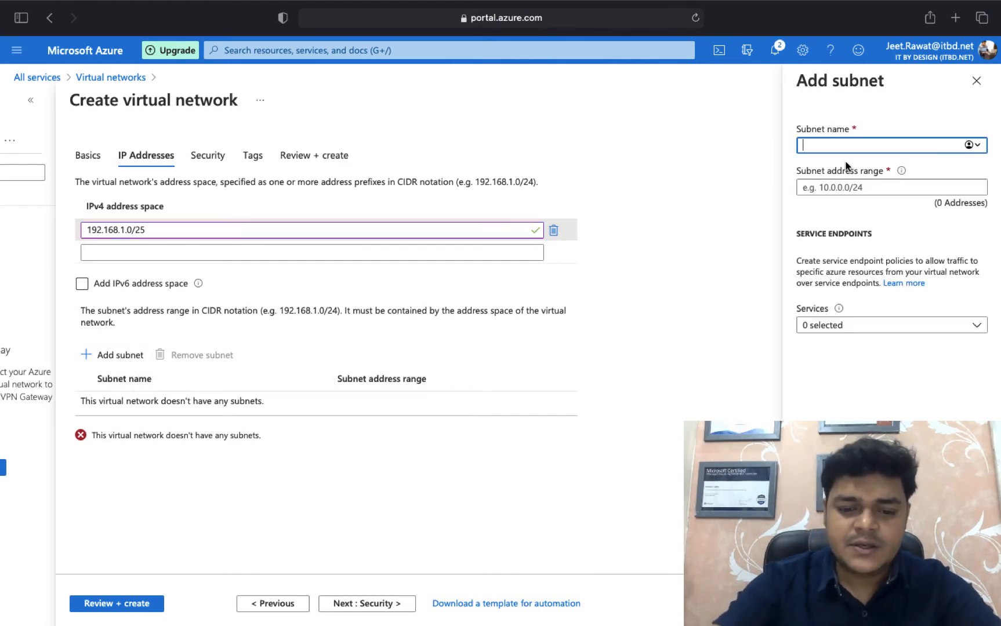
text(vm-sub)
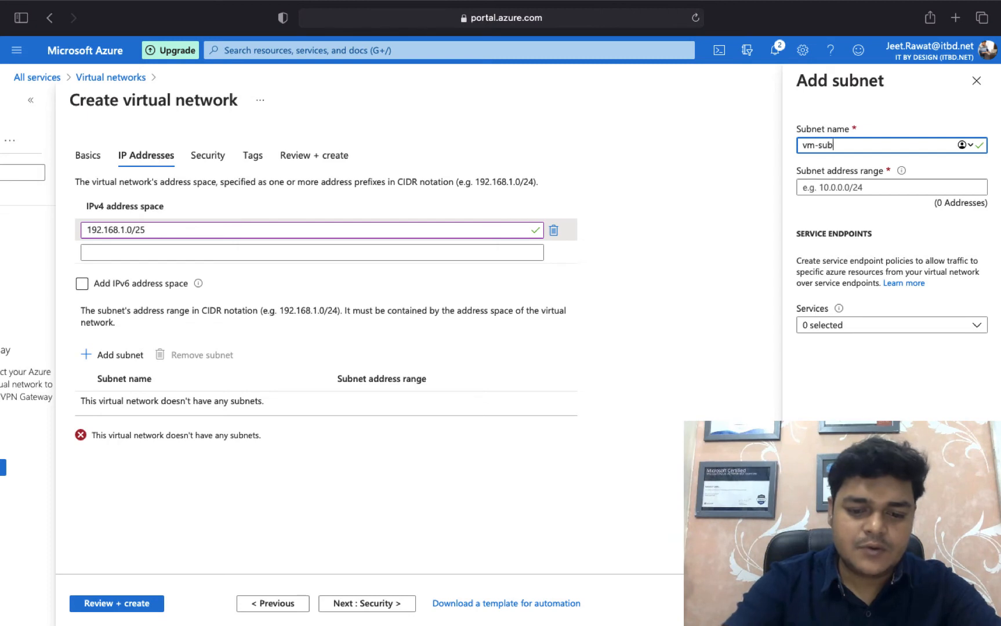
text(net)
click(863, 184)
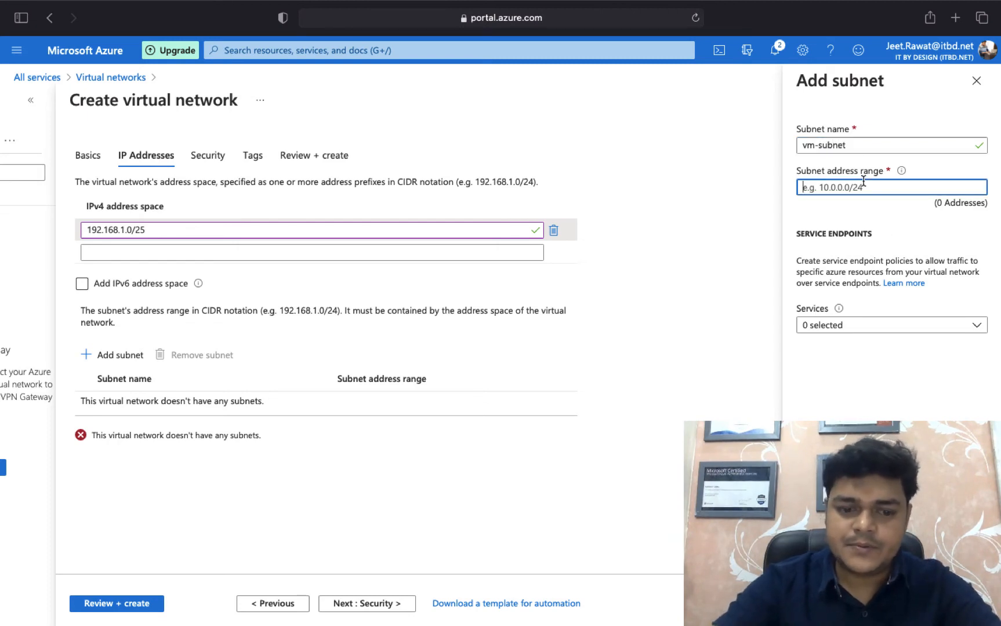
text(192)
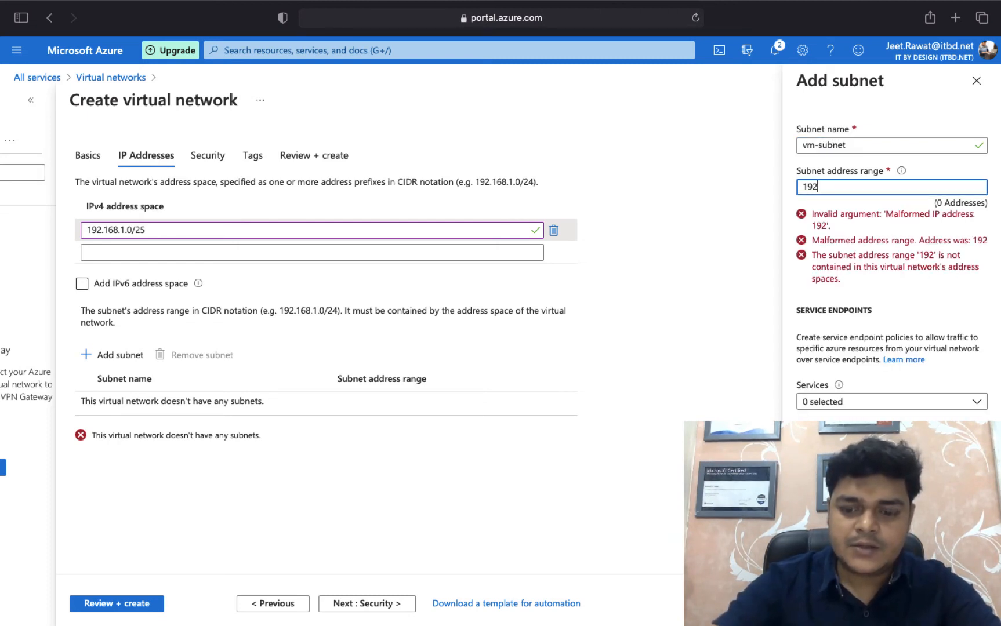
text(.168.1.)
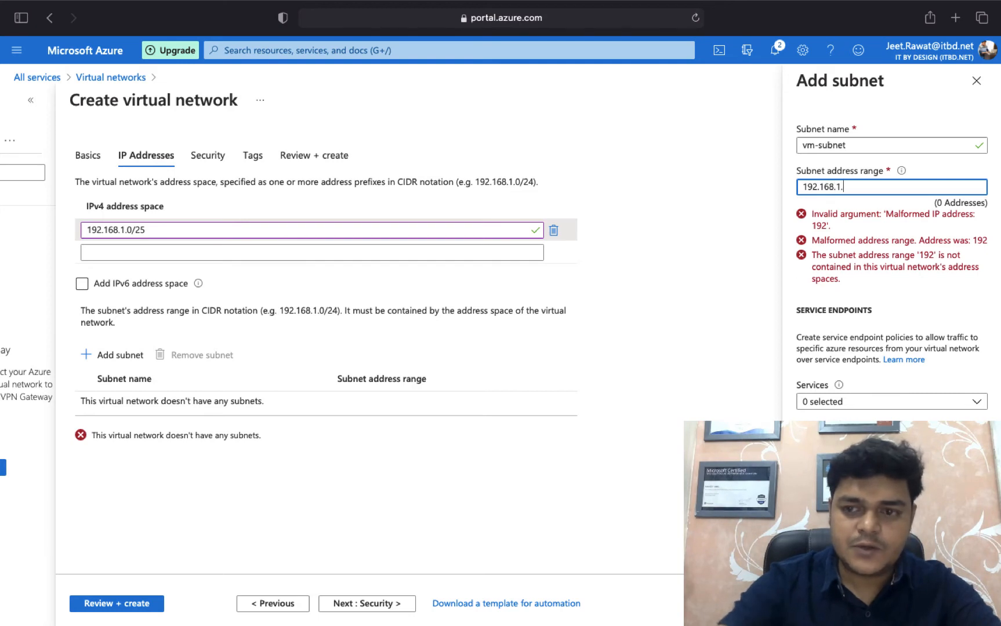
text(0/)
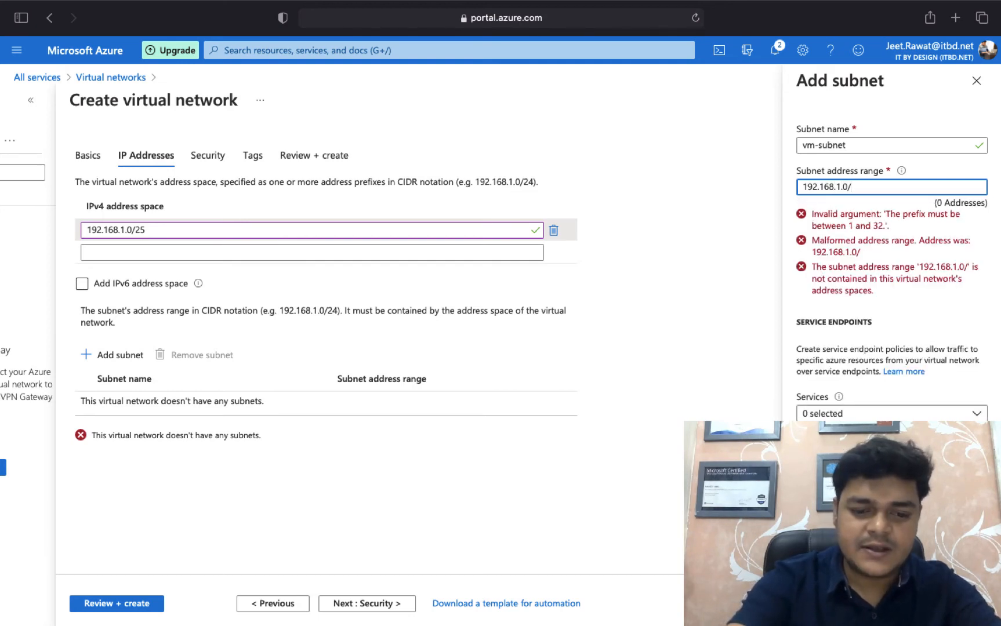
text(25)
key(BackSpace)
text(6)
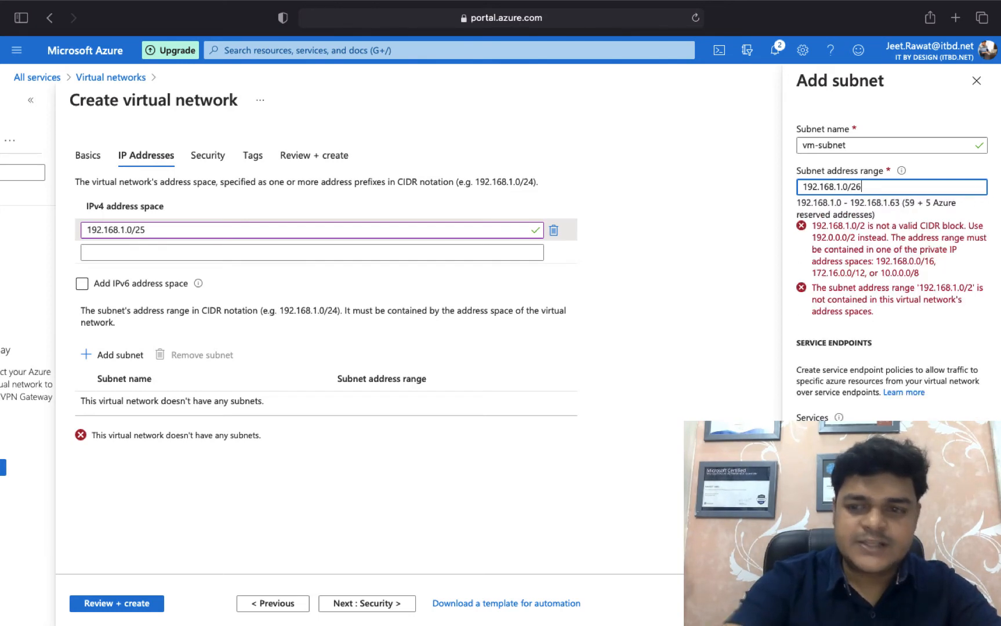
click(819, 604)
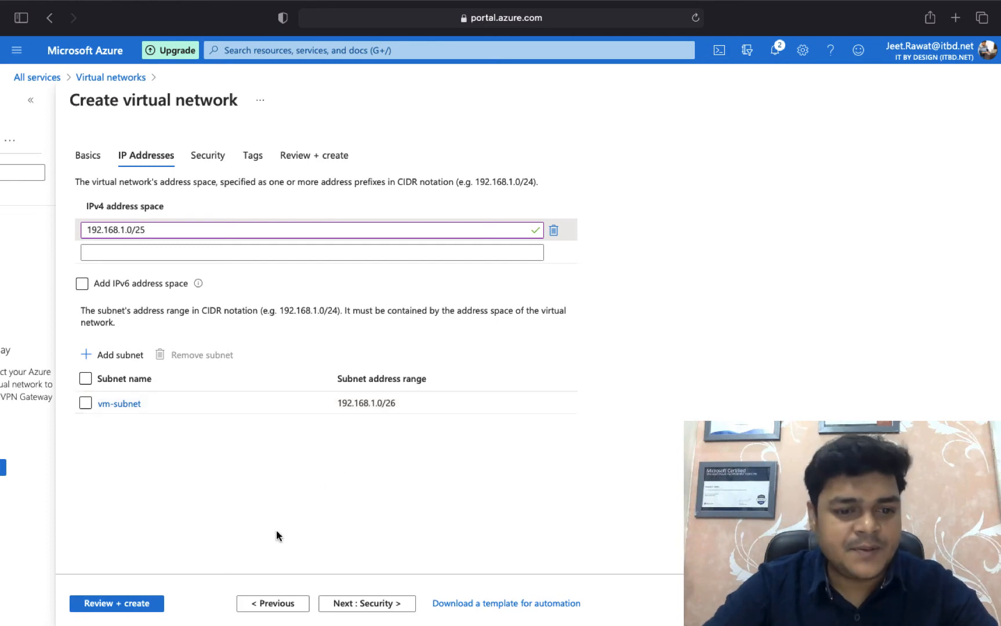
Review and create the bastion-v-net virtual network, and open the deployed resource.
click(144, 603)
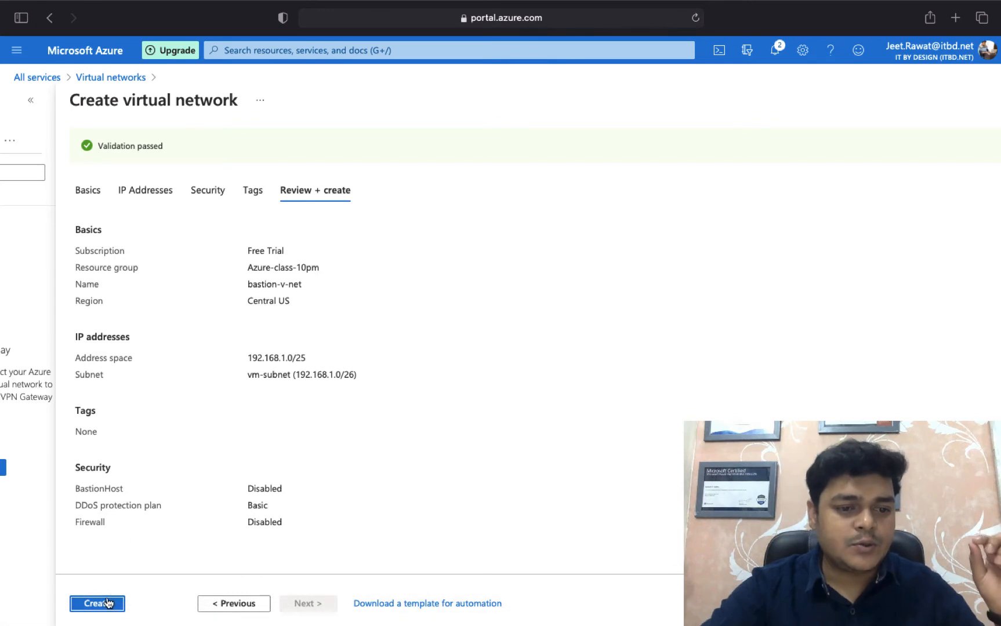
click(105, 605)
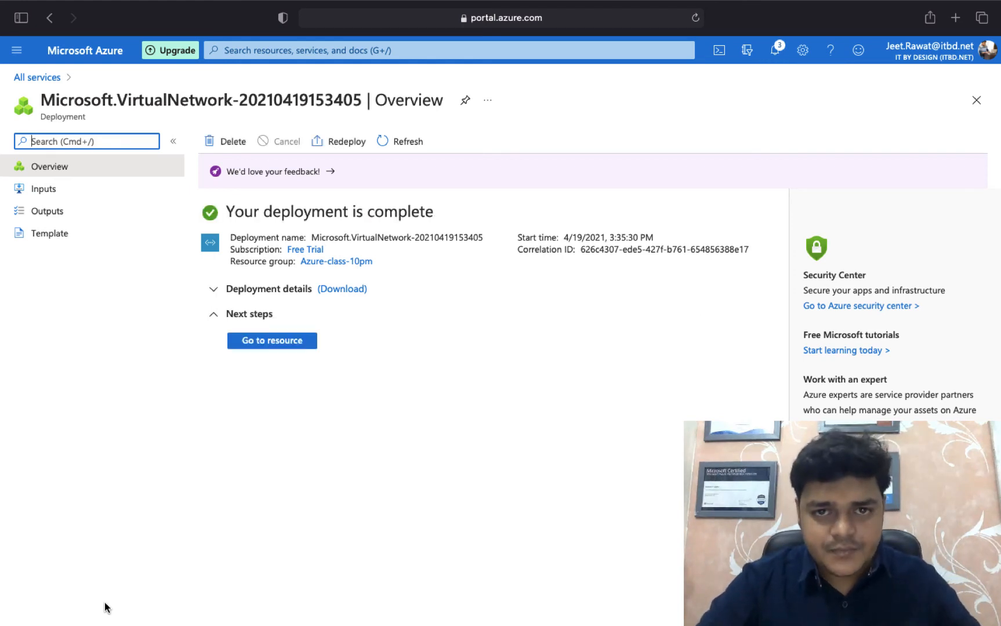
click(289, 342)
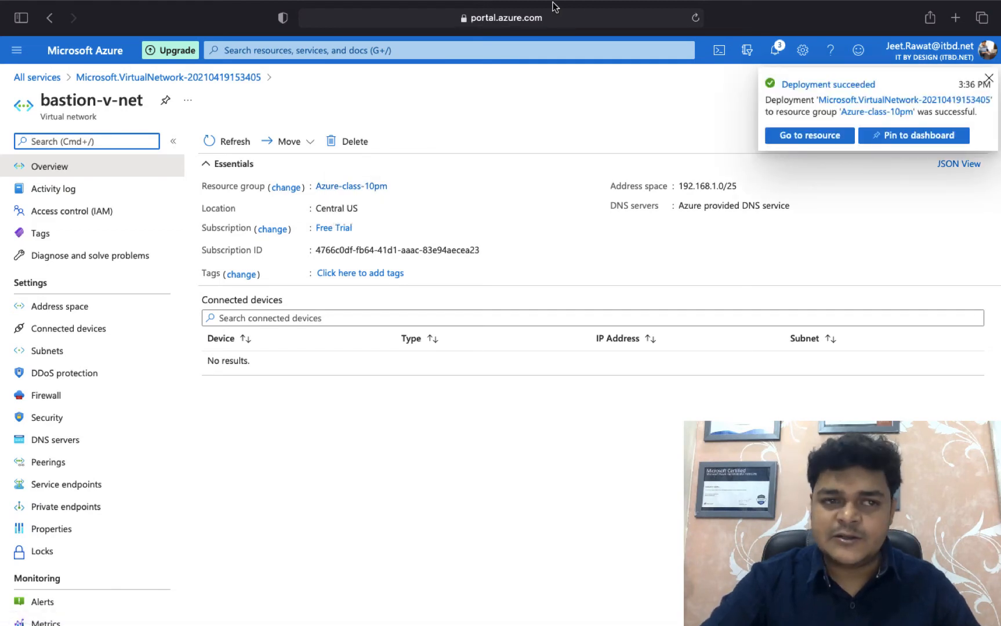
Find Virtual machines among the compute services and begin creating a new virtual machine without a preset configuration.
click(39, 82)
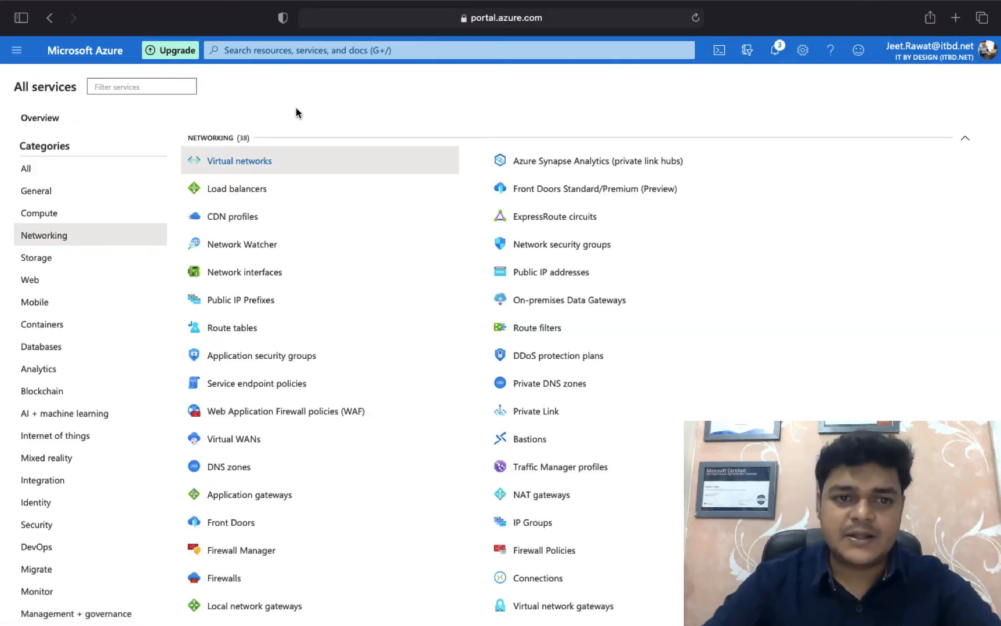
click(44, 217)
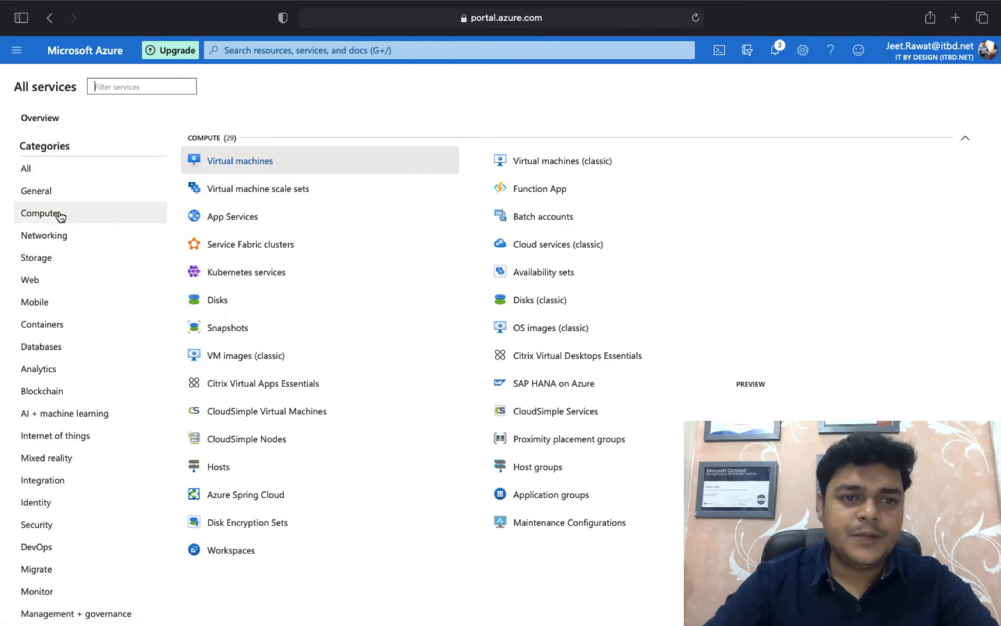
click(255, 162)
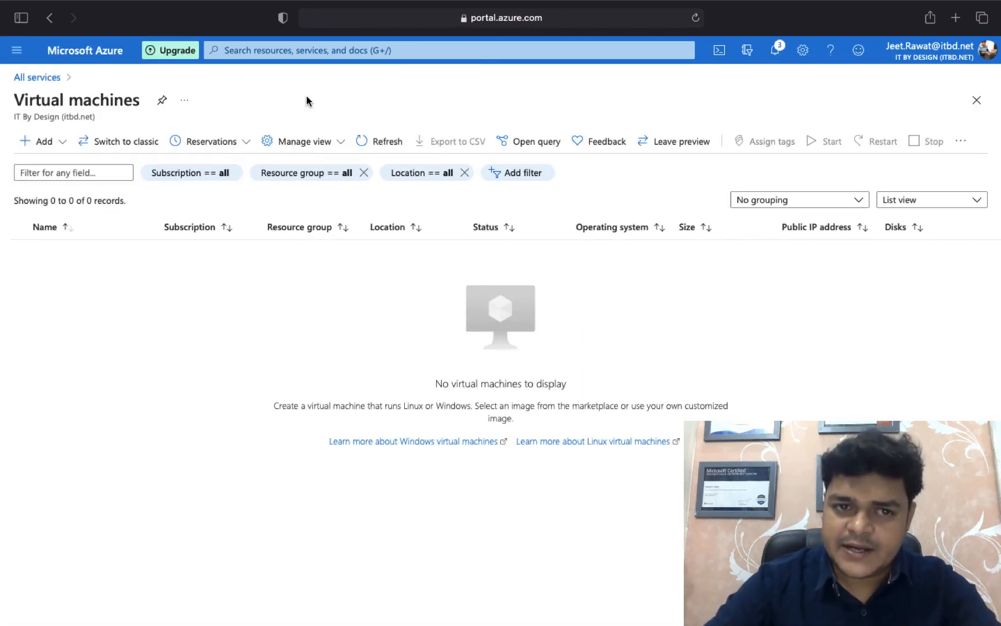
click(45, 142)
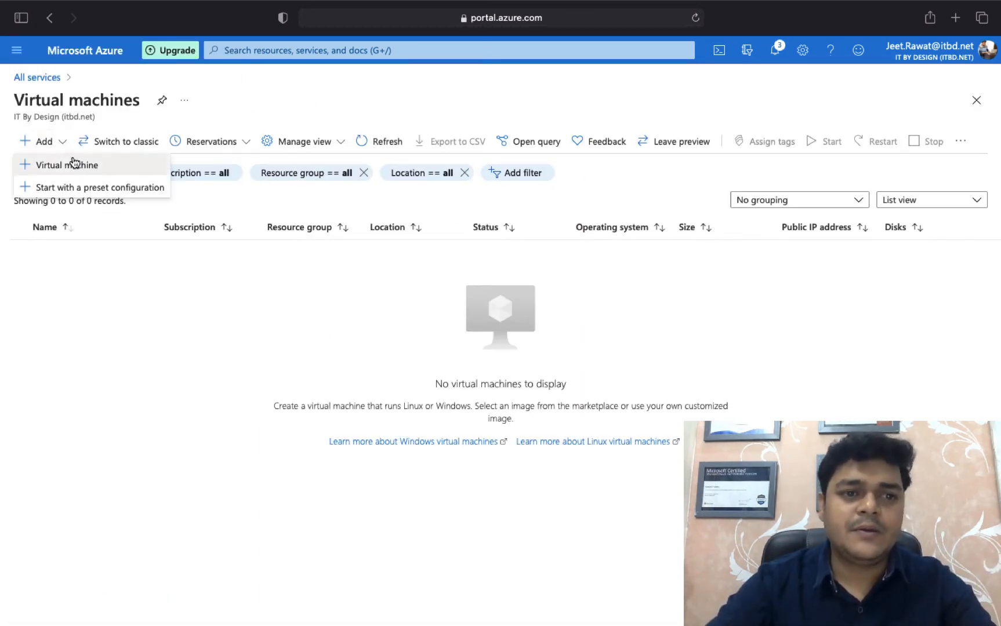
click(78, 167)
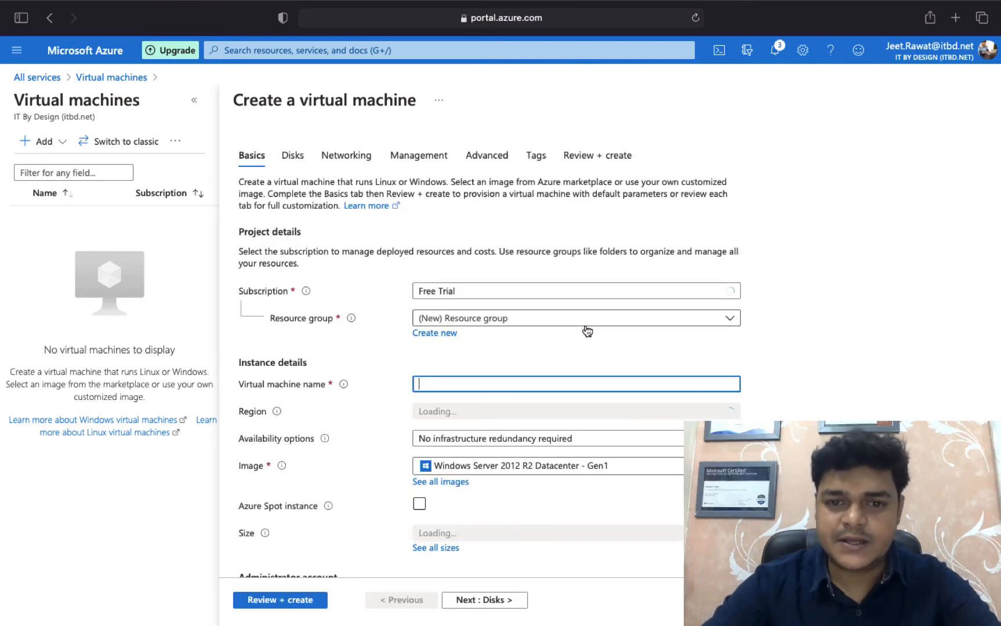
Assign the virtual machine to the Azure-class-10pm resource group and name it web.
click(490, 319)
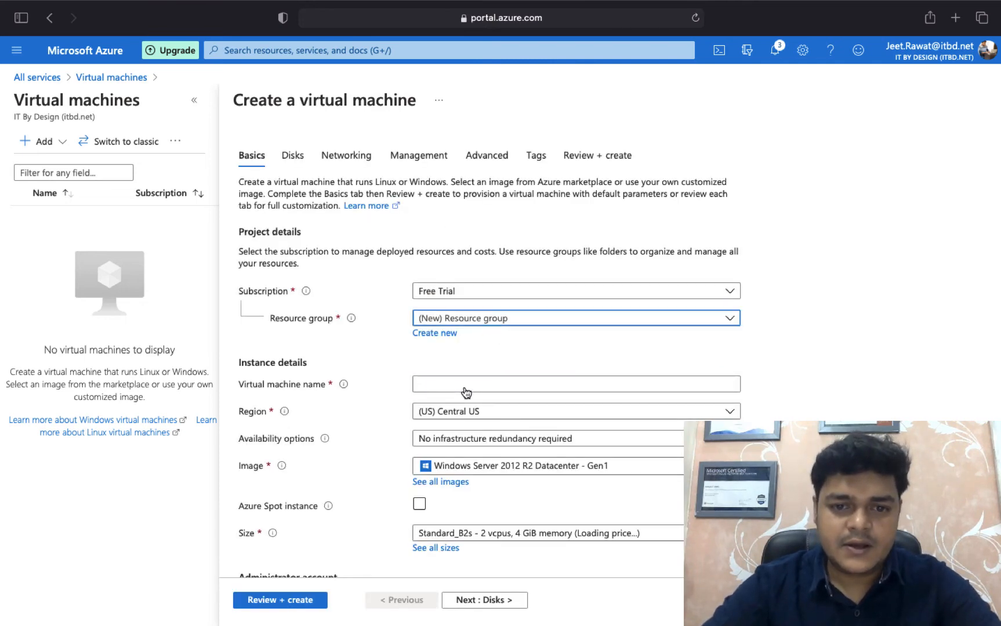
click(472, 365)
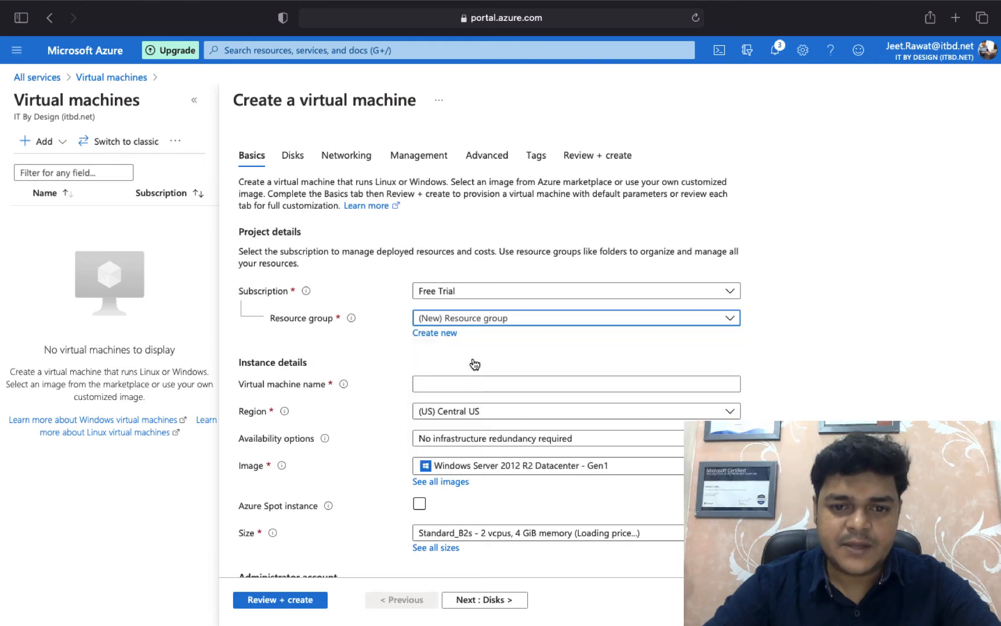
click(462, 380)
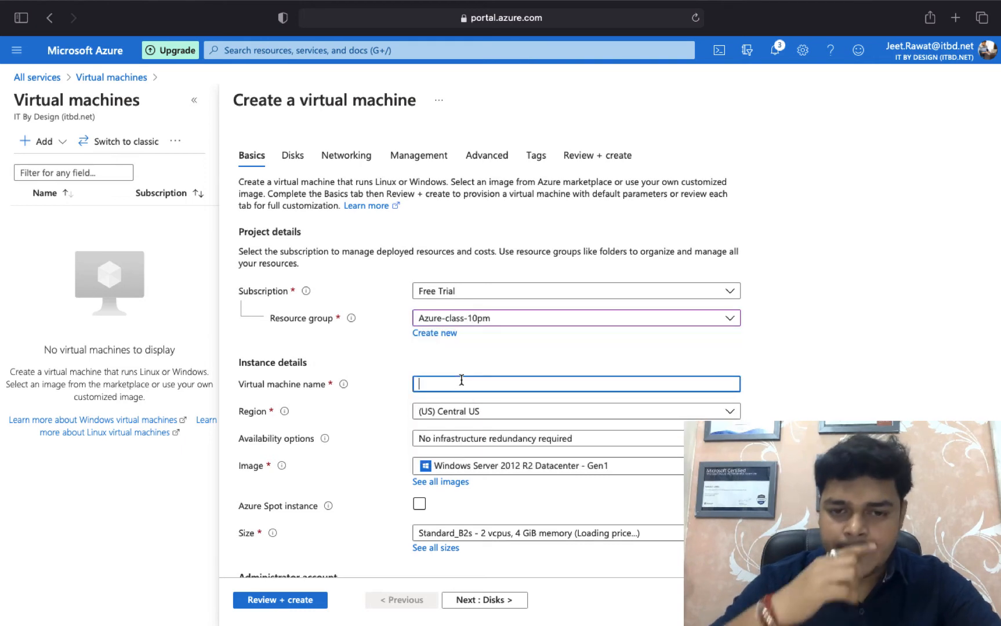
text(we)
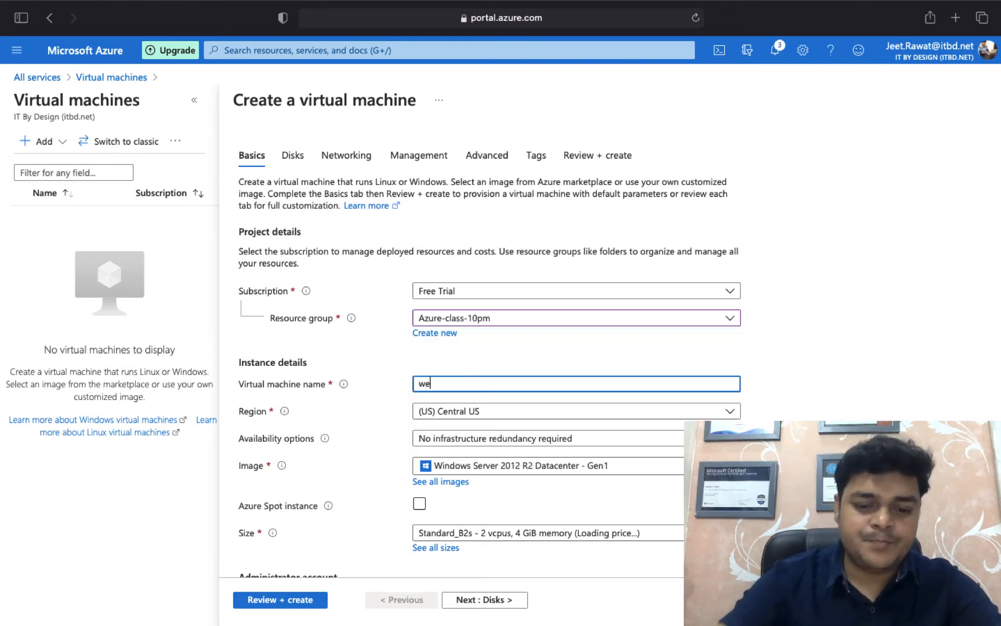
text(b)
Set the administrator username to web, then enter and confirm the administrator account password.
scroll(544, 432, down, 2)
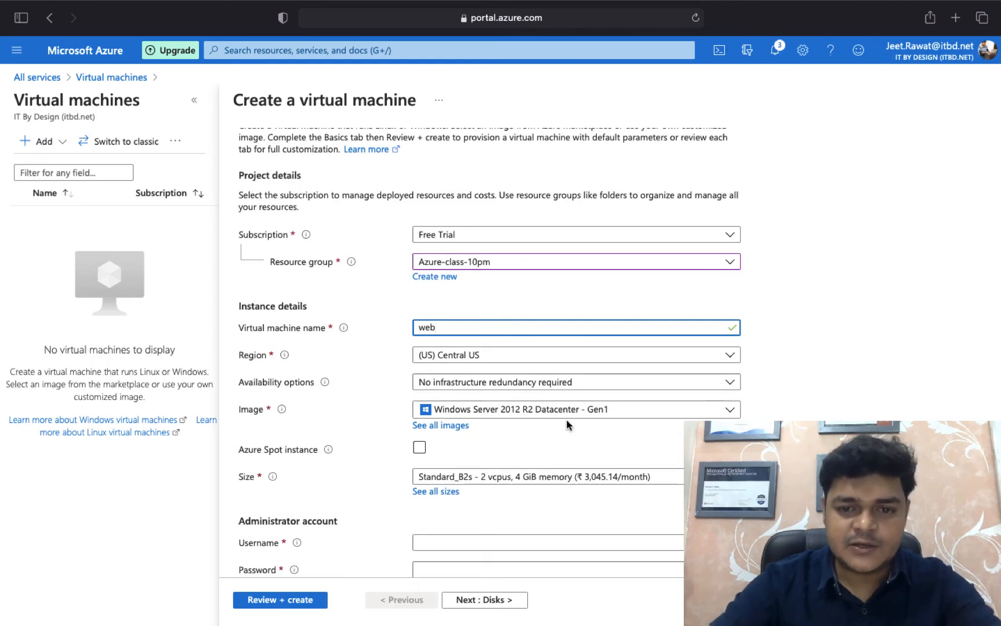
scroll(605, 422, down, 4)
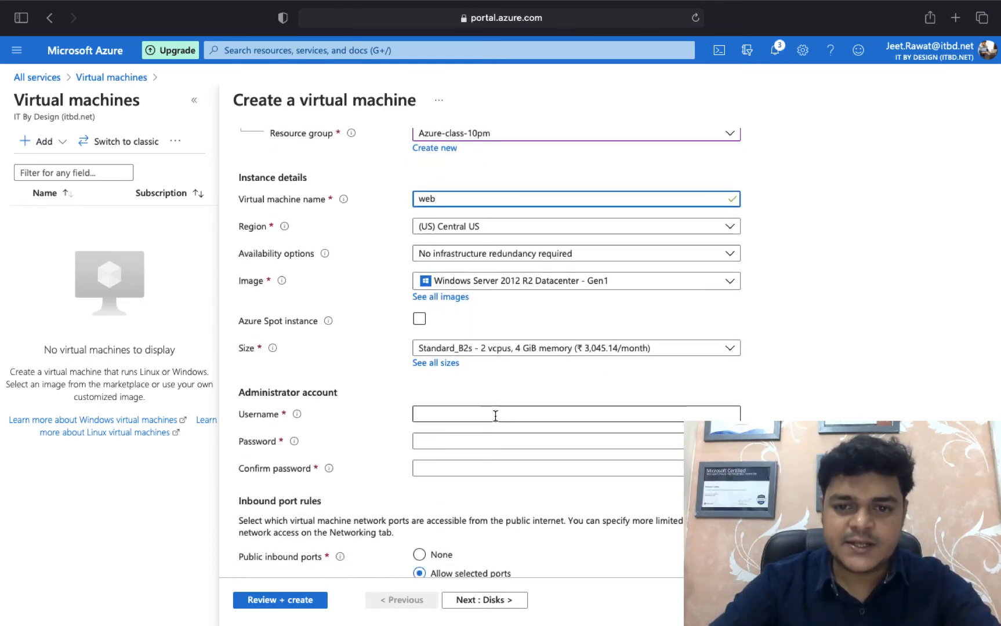
click(434, 409)
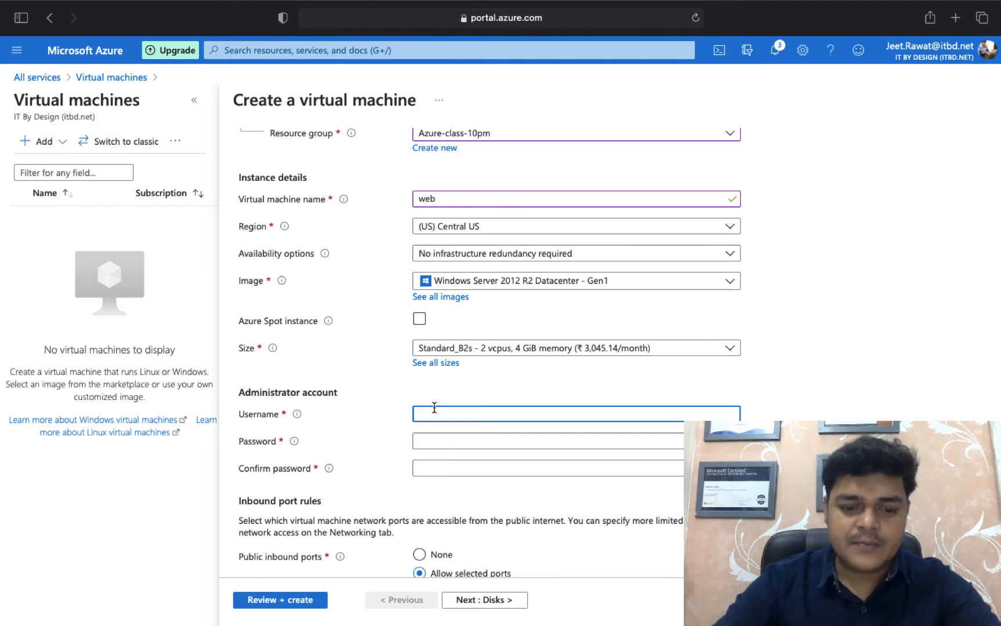
text(web)
key(Tab)
text(•••••)
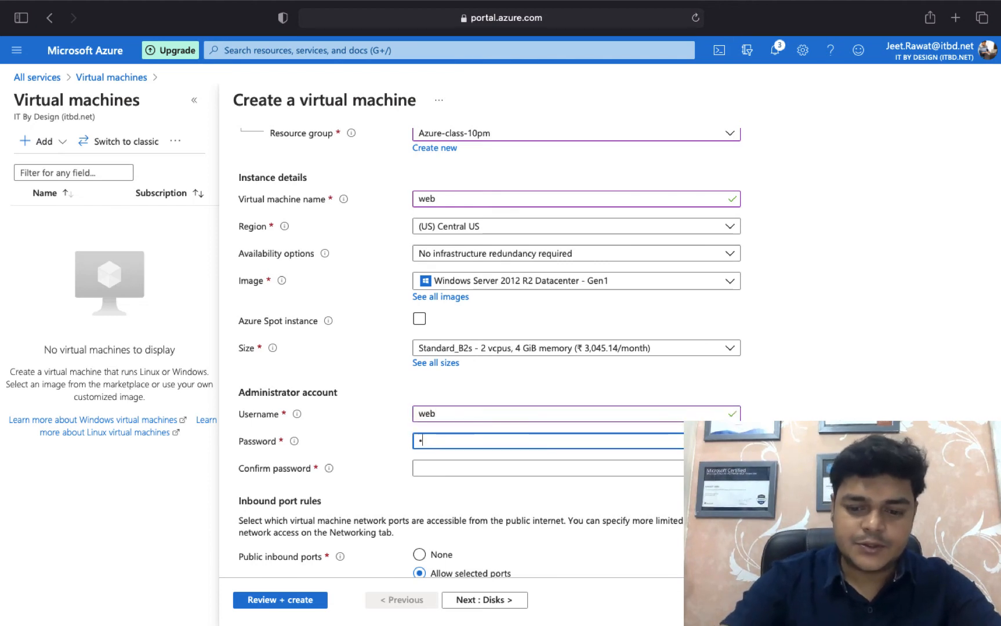
text(••••)
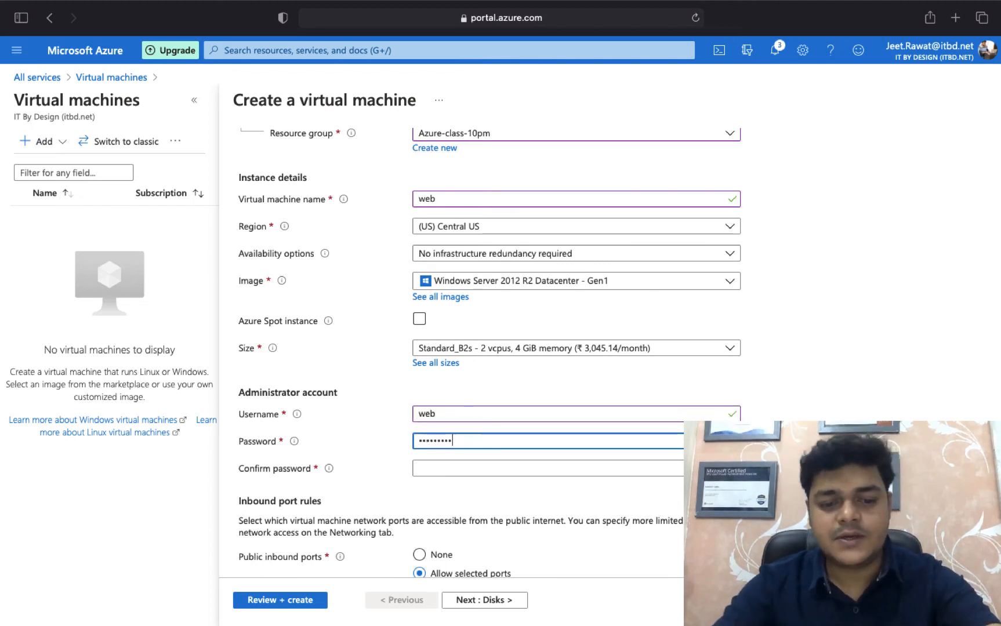
text(•••)
key(Tab)
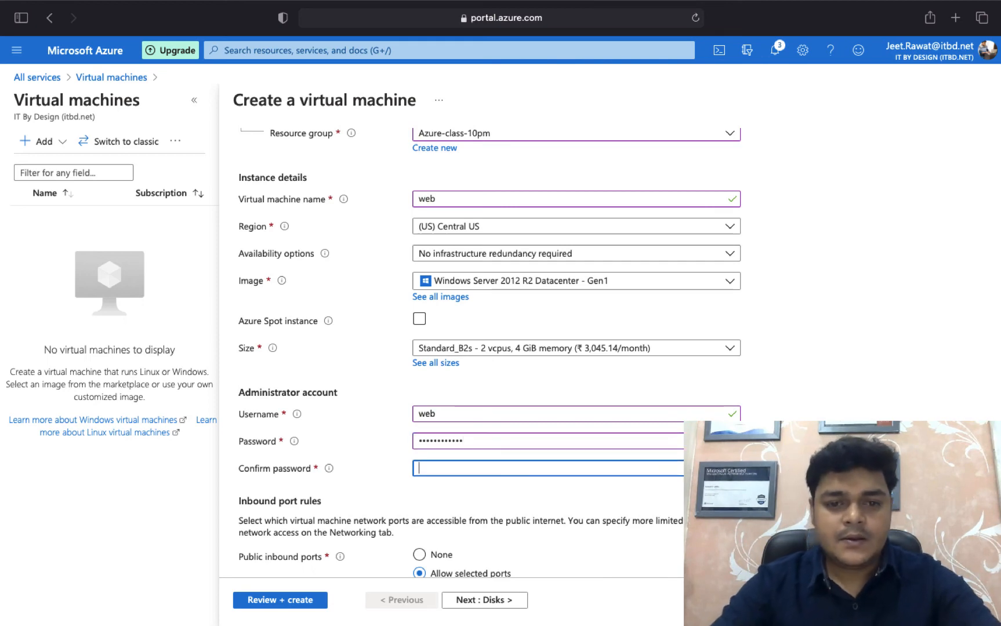
text(••••••••••••)
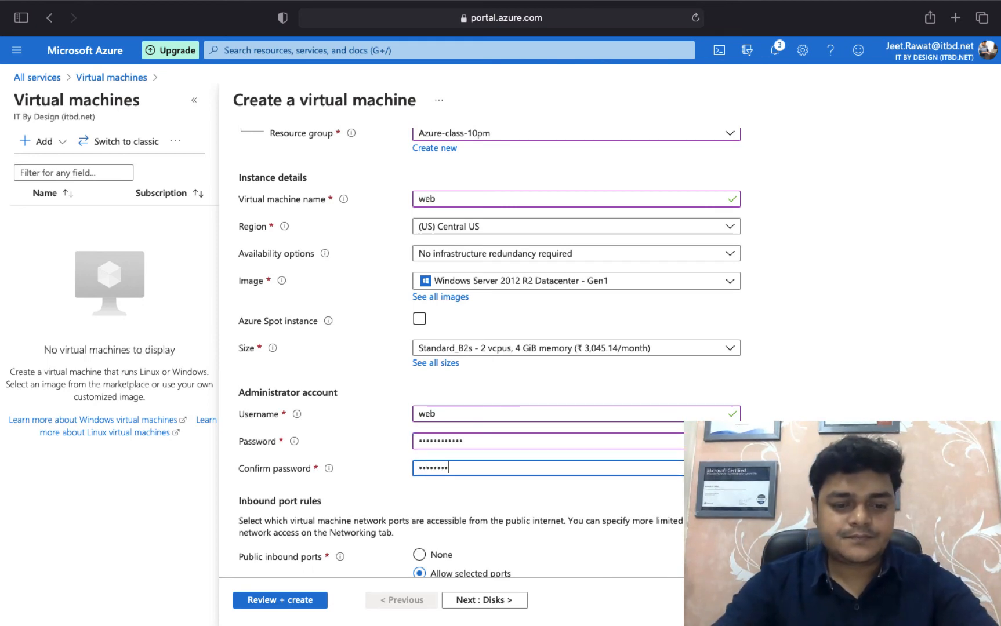
Set the virtual machine's public inbound ports to None and its NIC network security group to None.
scroll(458, 406, down, 3)
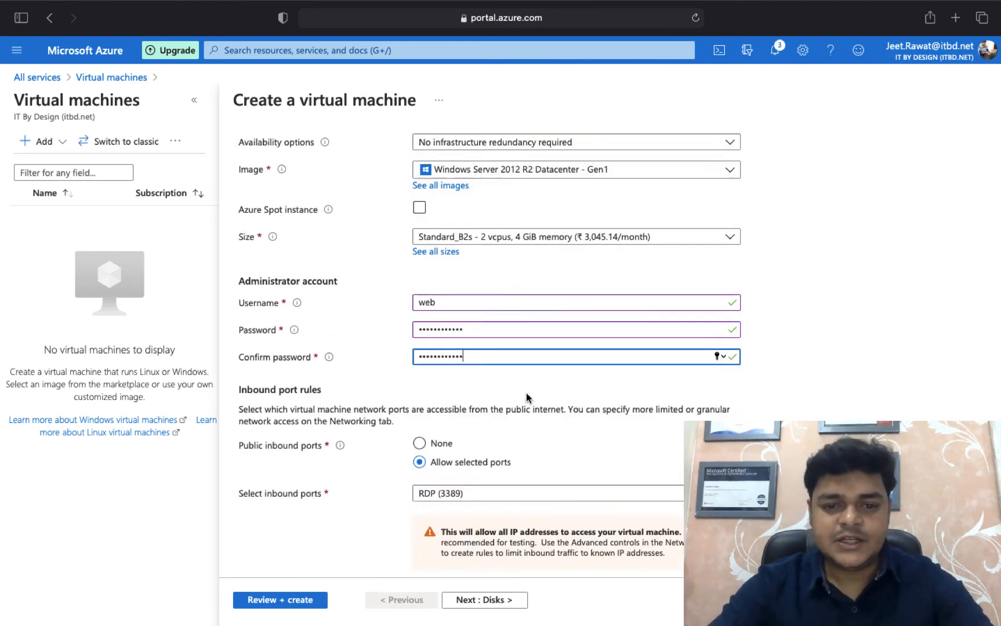
click(440, 388)
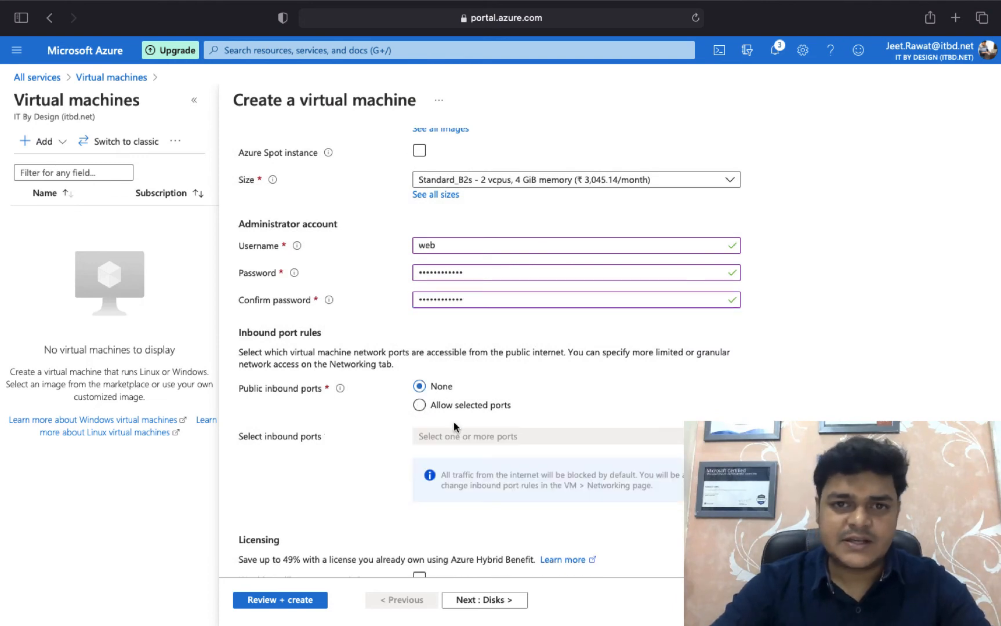
click(487, 600)
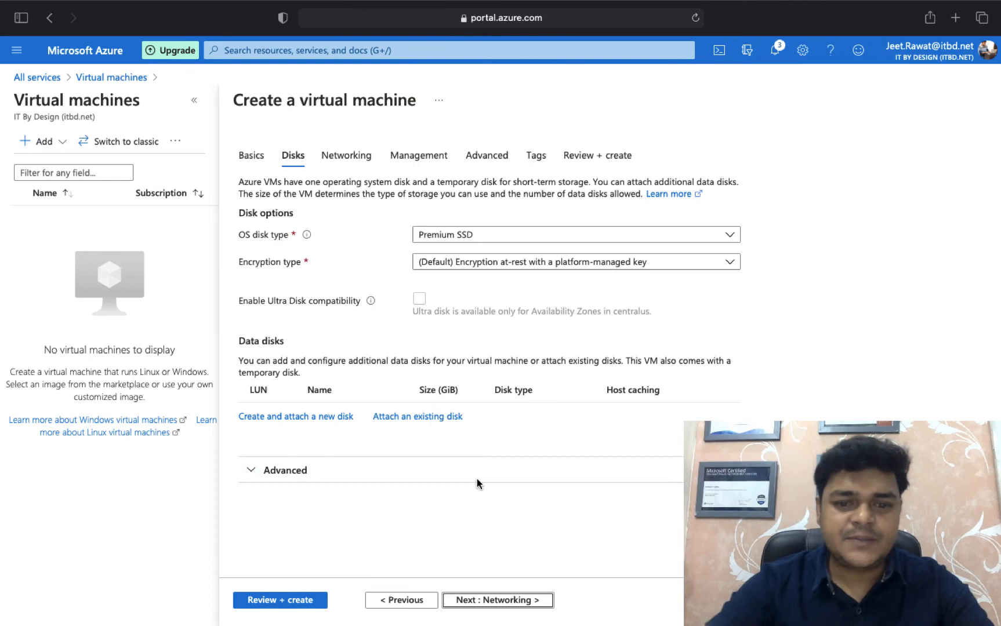
click(493, 600)
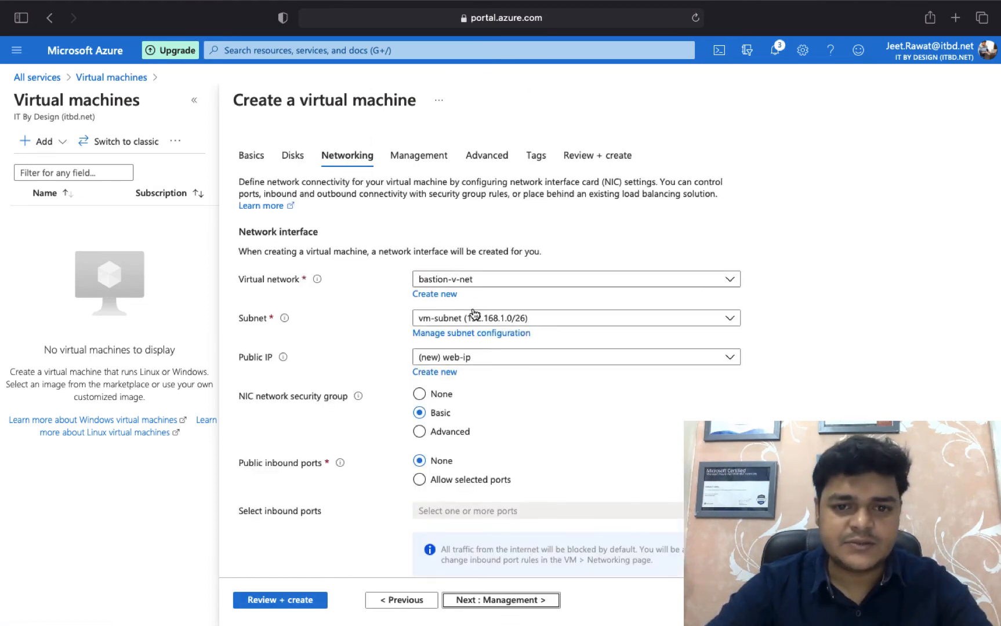
click(420, 396)
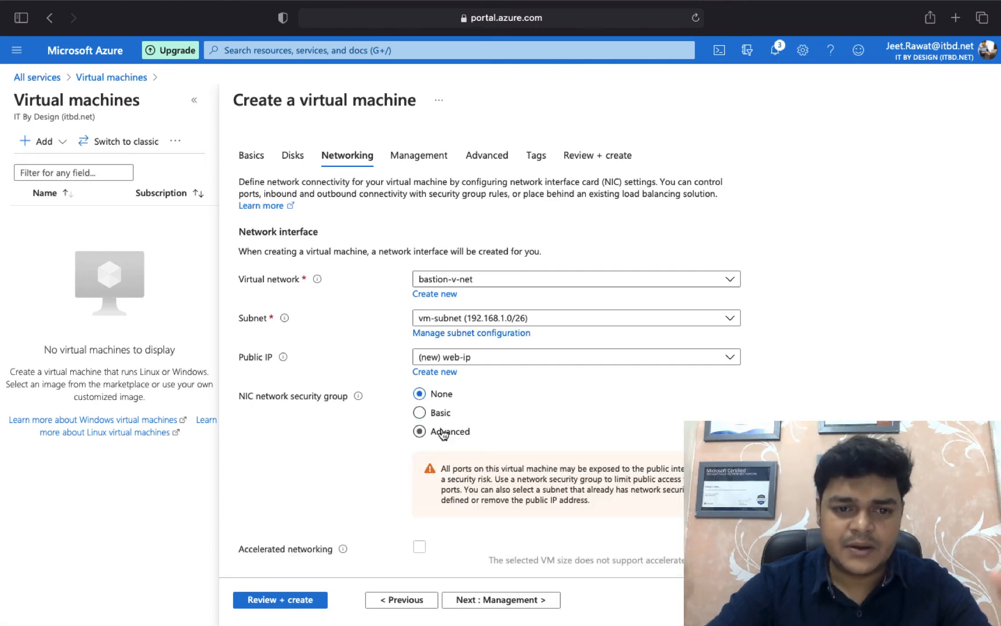
Keep the default management and advanced settings, and review and create the virtual machine.
scroll(480, 449, down, 3)
click(505, 601)
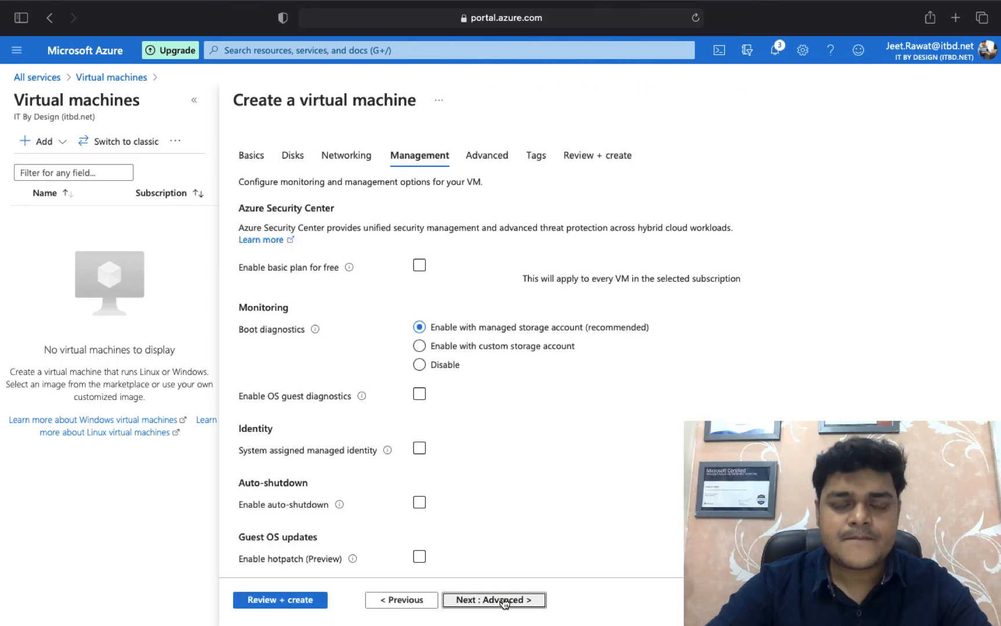
click(504, 602)
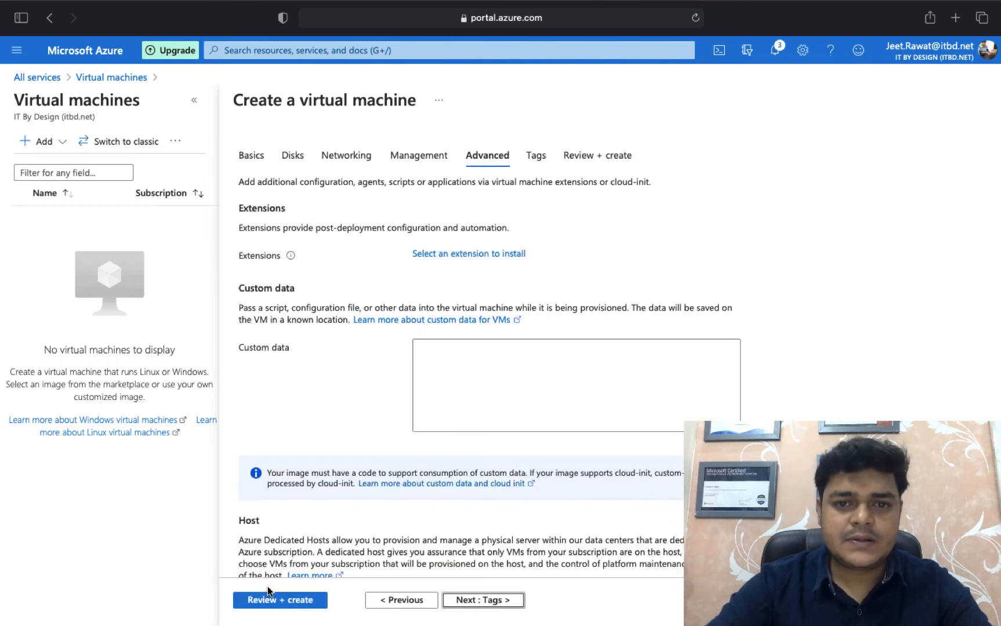
click(279, 601)
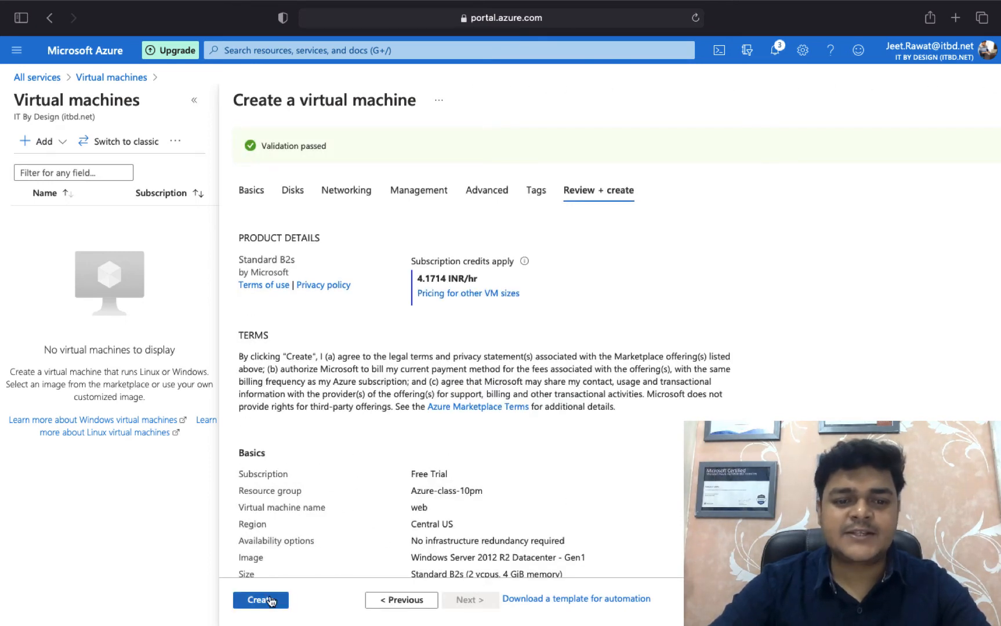
click(271, 601)
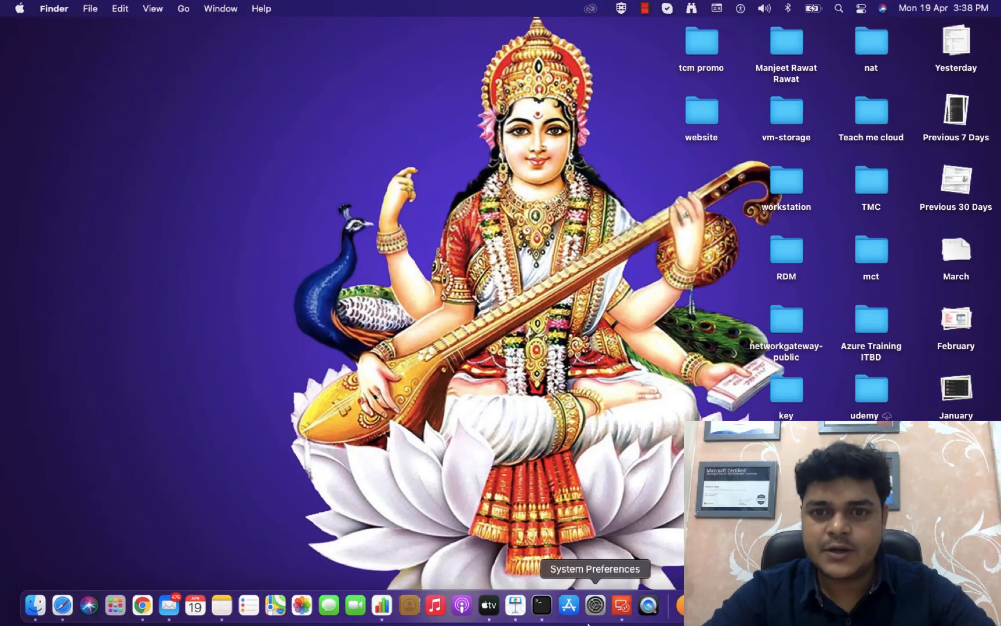
right_click(815, 605)
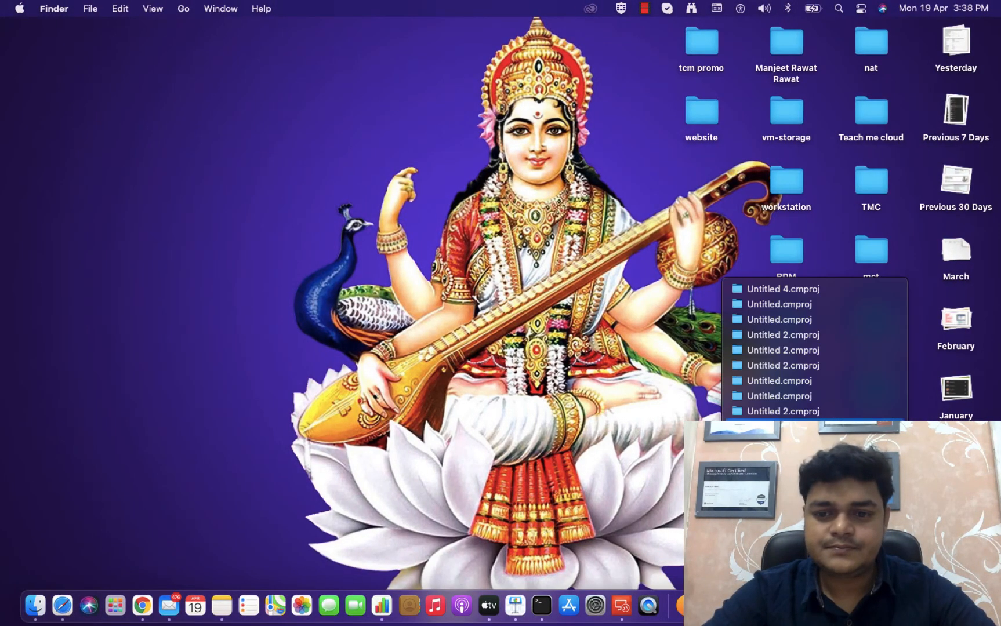
click(560, 268)
Switch back to the Azure portal and open the Bastion connection setup for the deployed web virtual machine.
key(ctrl+Right)
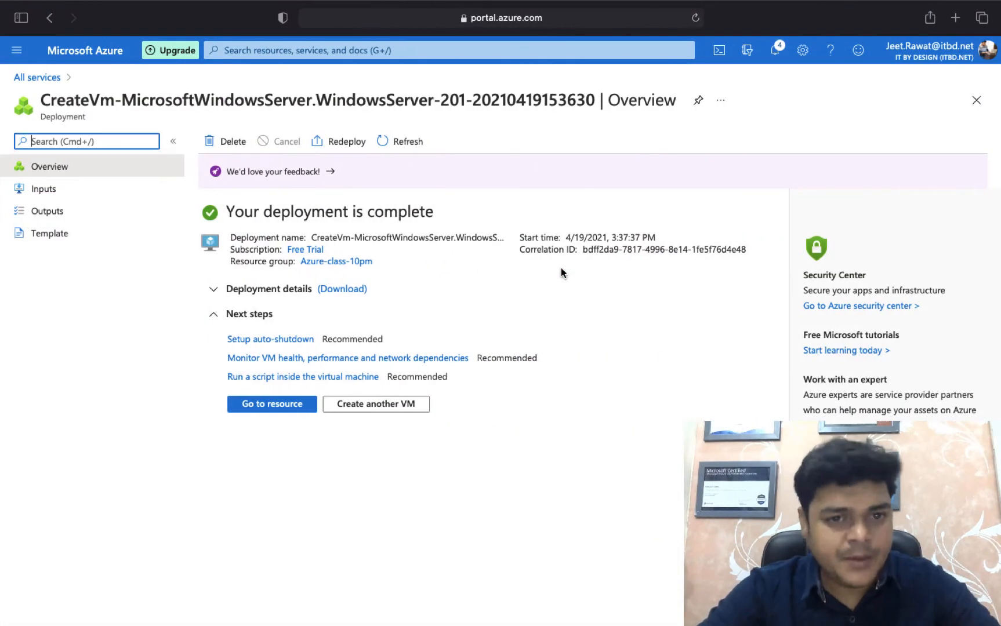
click(291, 405)
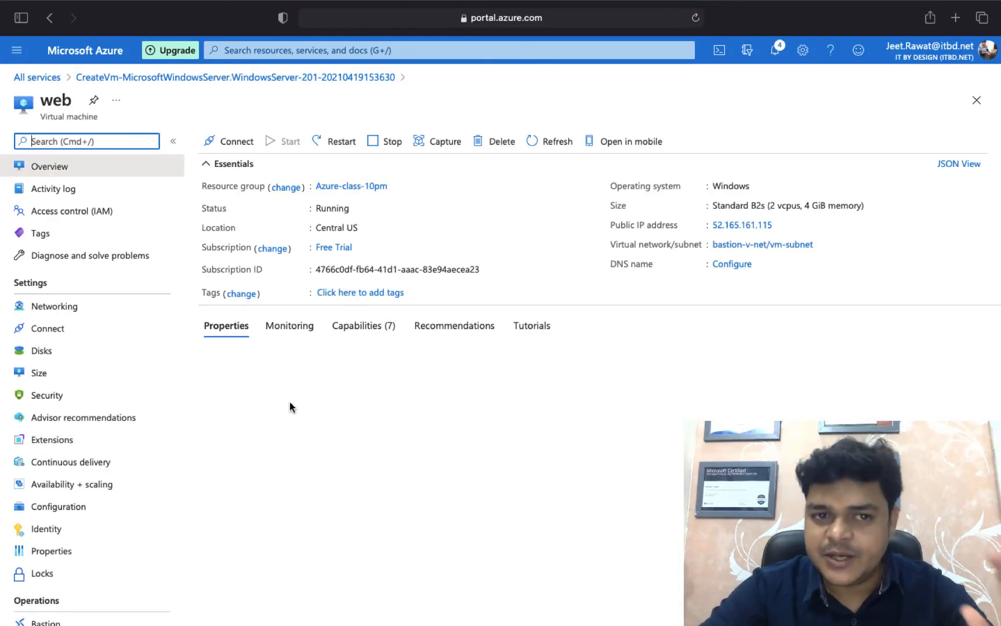
click(243, 141)
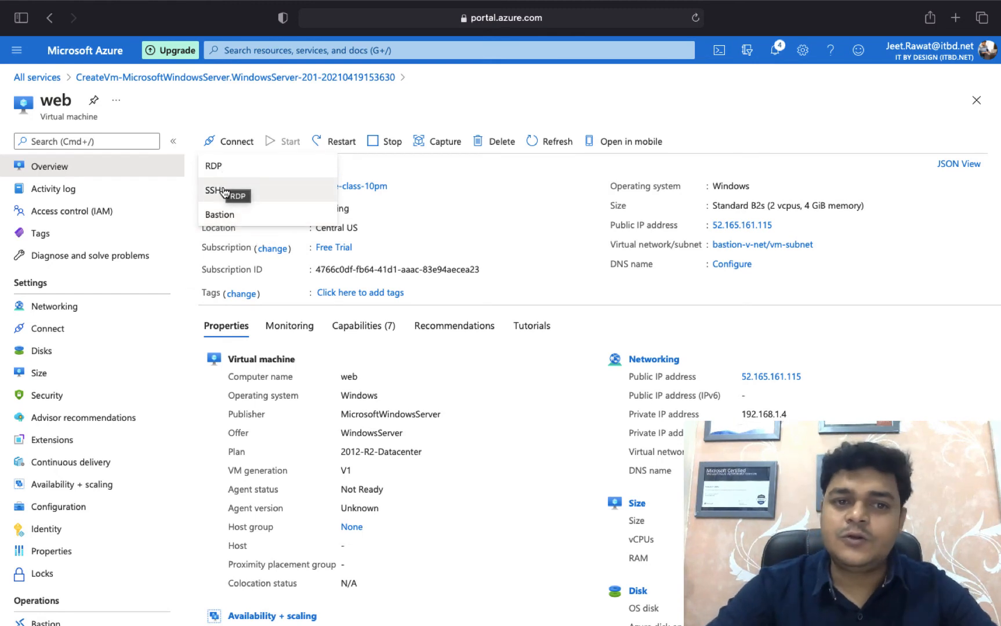
click(221, 214)
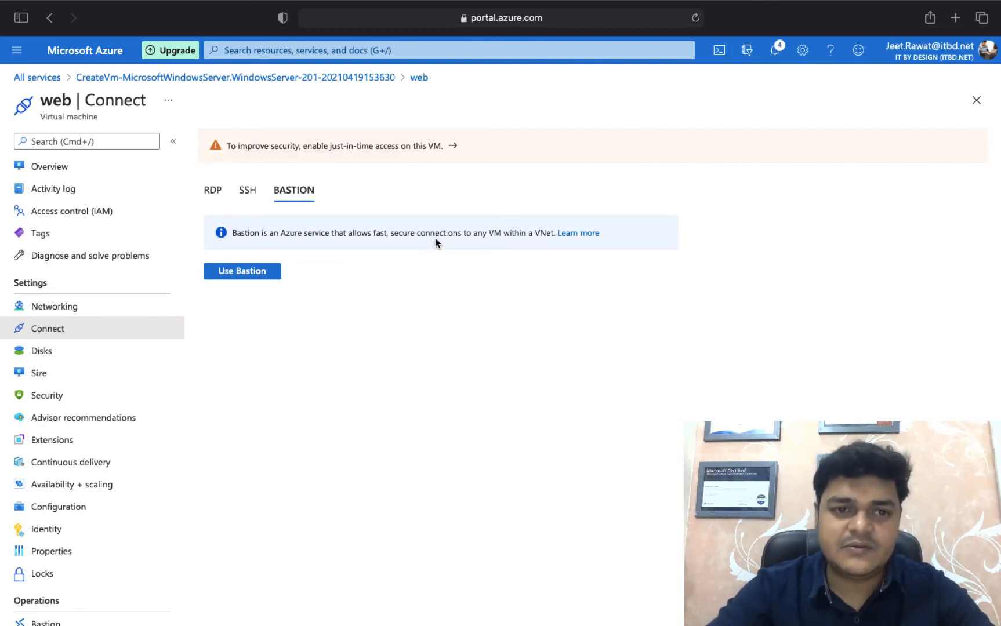
click(242, 272)
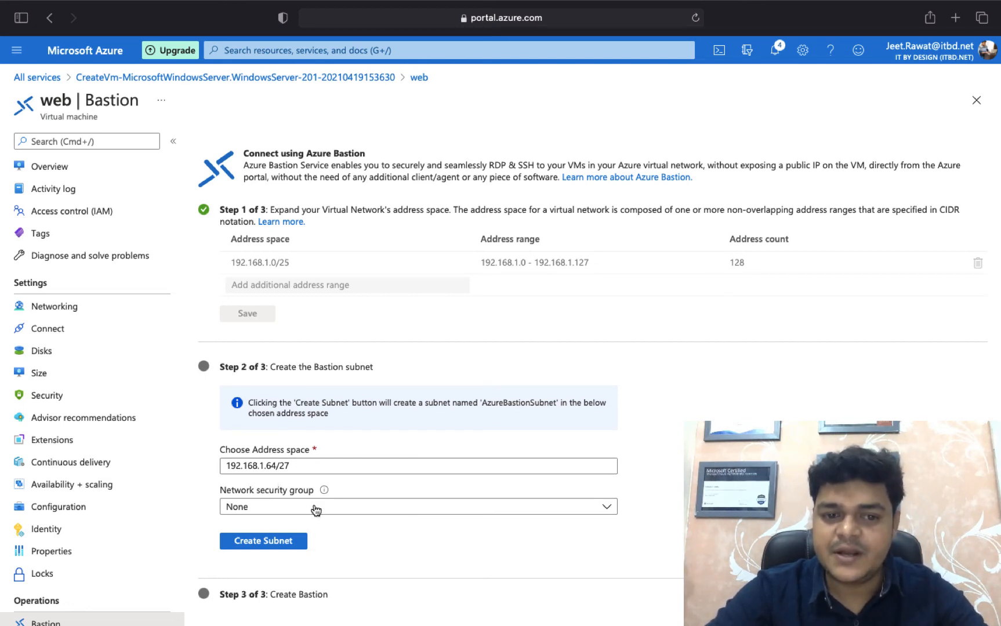
Create the Bastion subnet with address space 192.168.1.64/27 and no network security group.
click(281, 509)
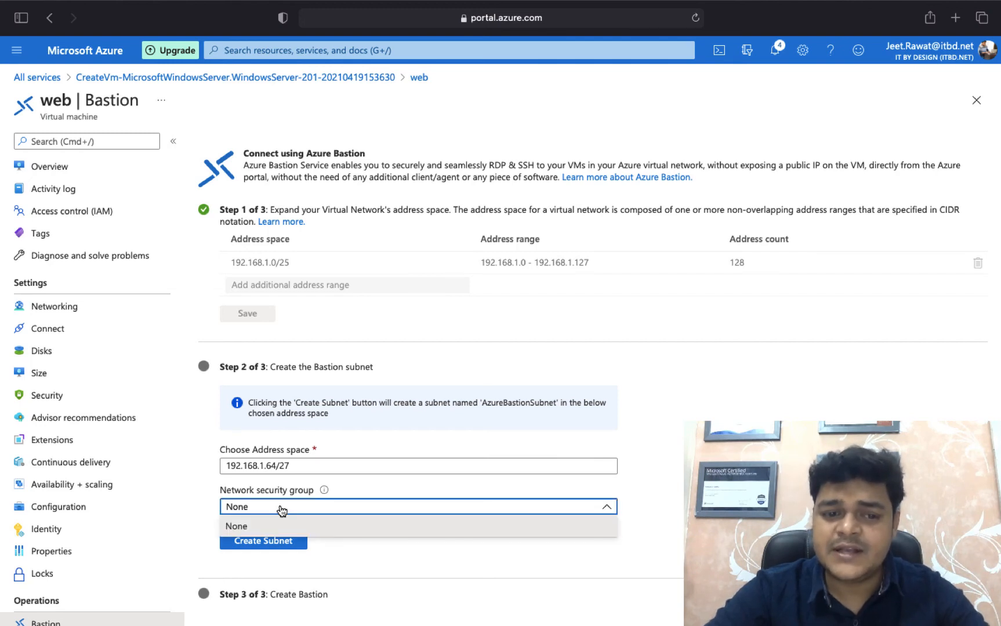
click(415, 563)
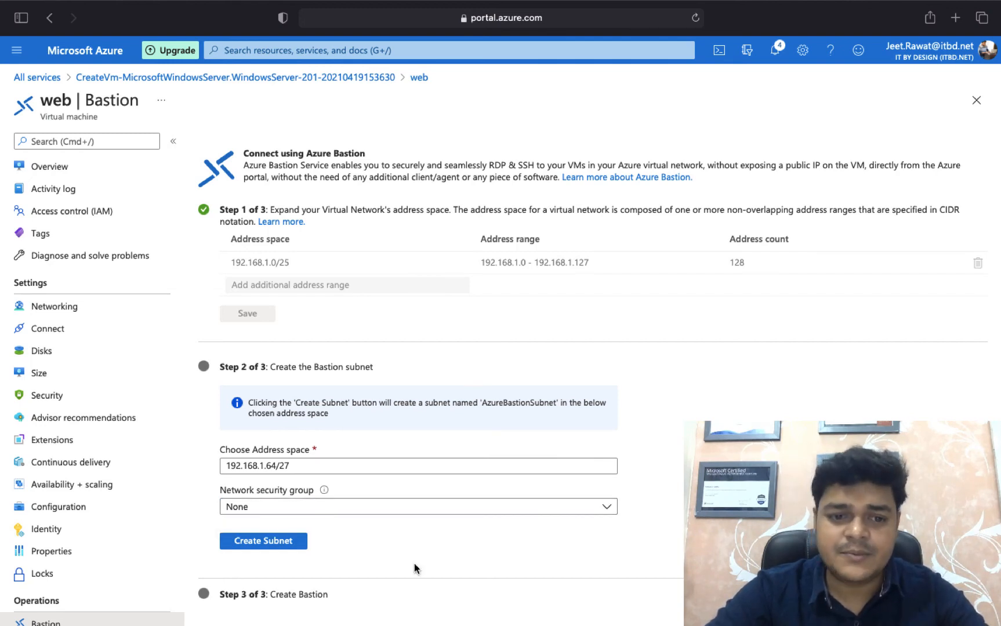
click(273, 545)
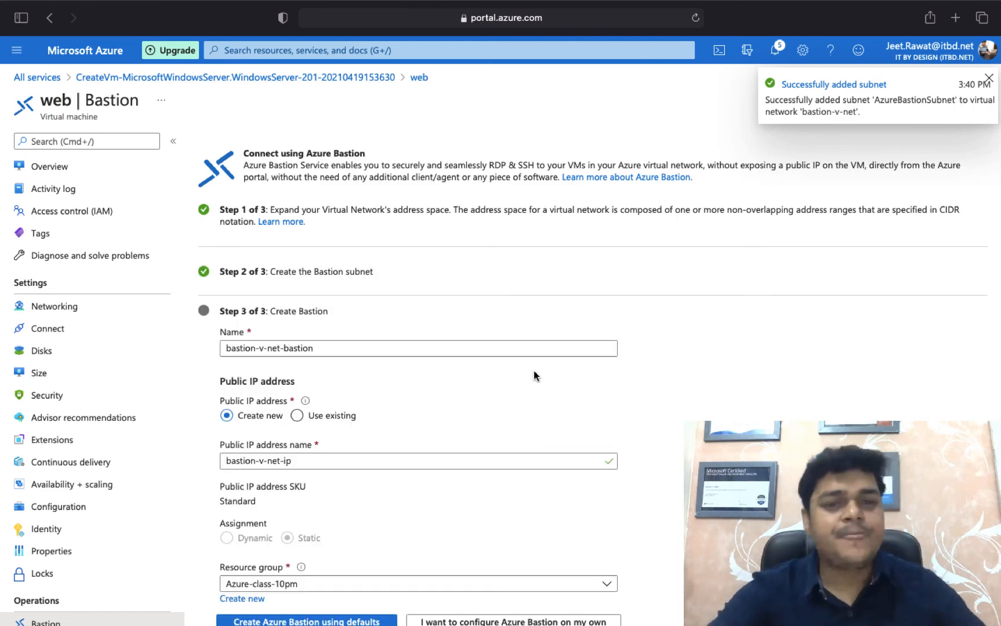
Create the Azure Bastion bastion-v-net-bastion using the defaults, with the new public IP bastion-v-net-ip in Azure-class-10pm.
scroll(485, 342, down, 1)
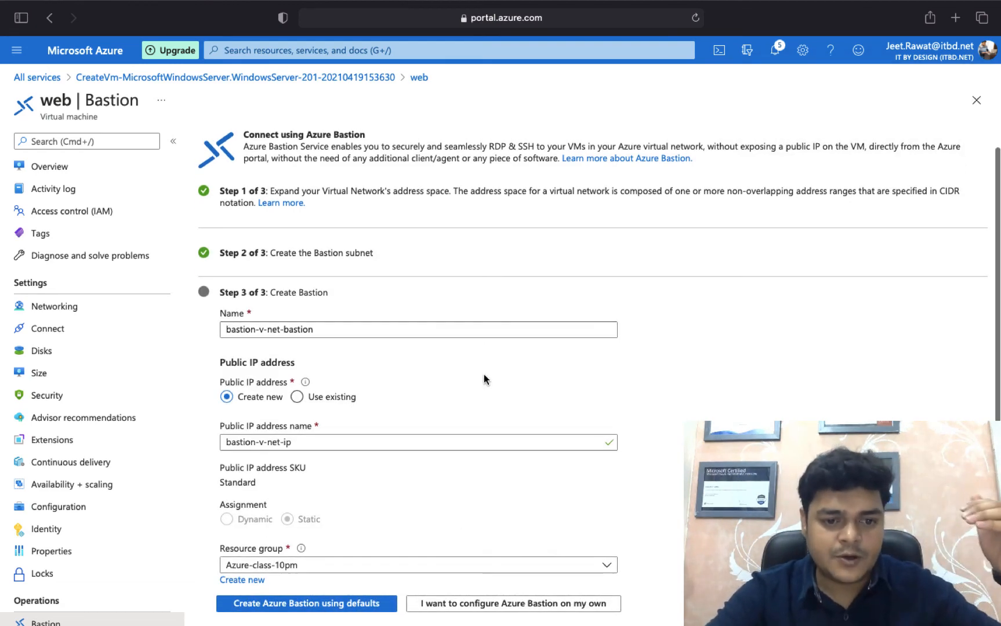
click(309, 606)
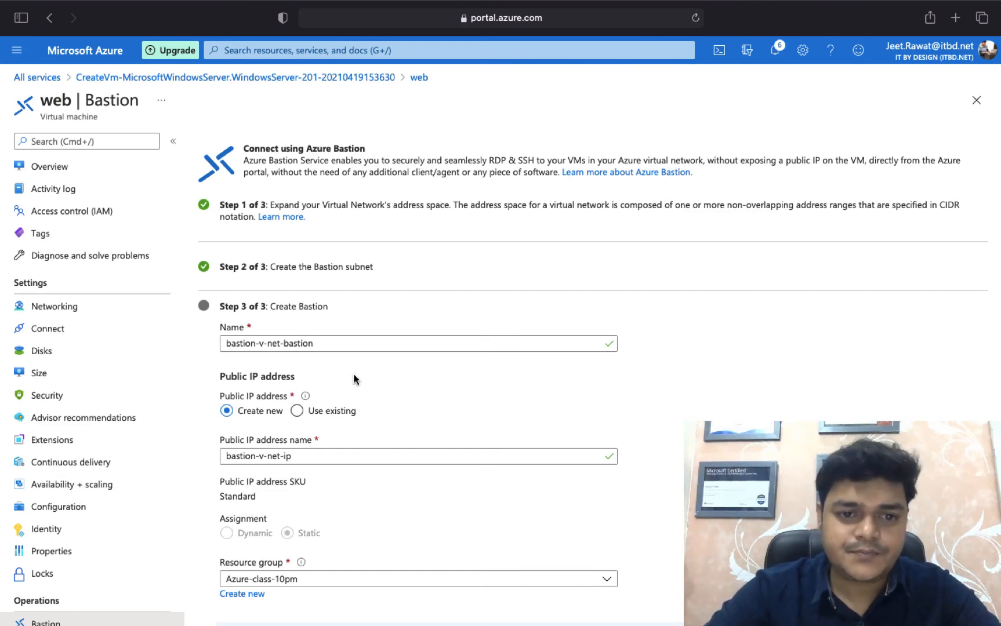
scroll(362, 427, down, 2)
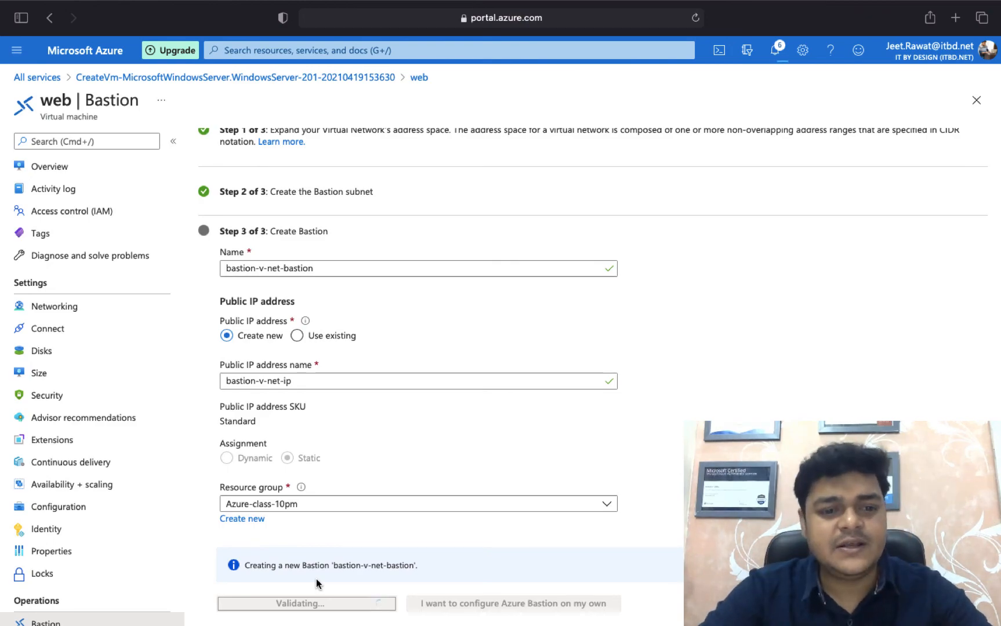
key(ctrl+Left)
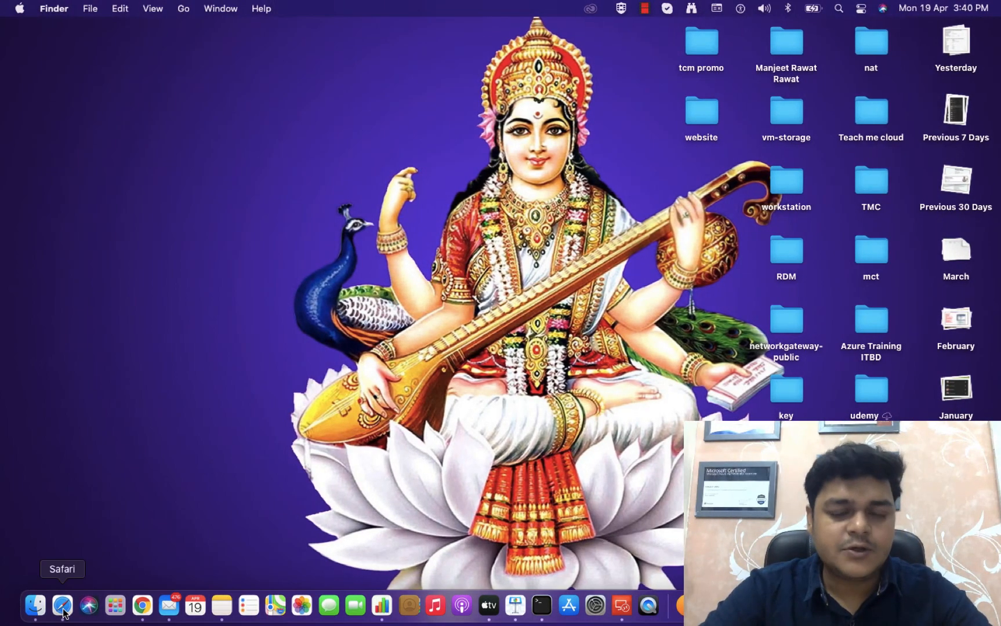
click(64, 615)
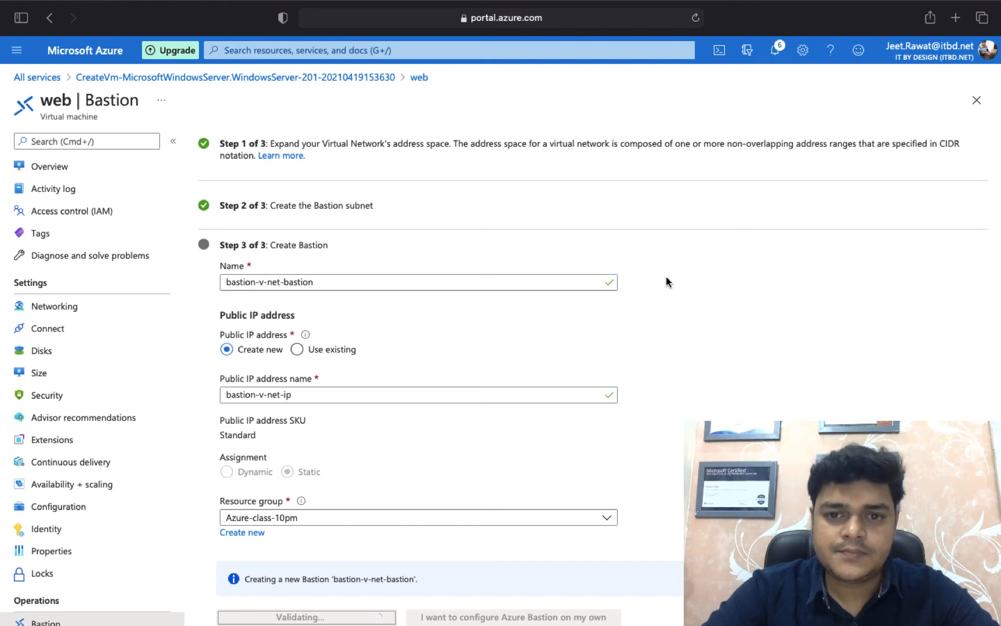
scroll(666, 282, down, 1)
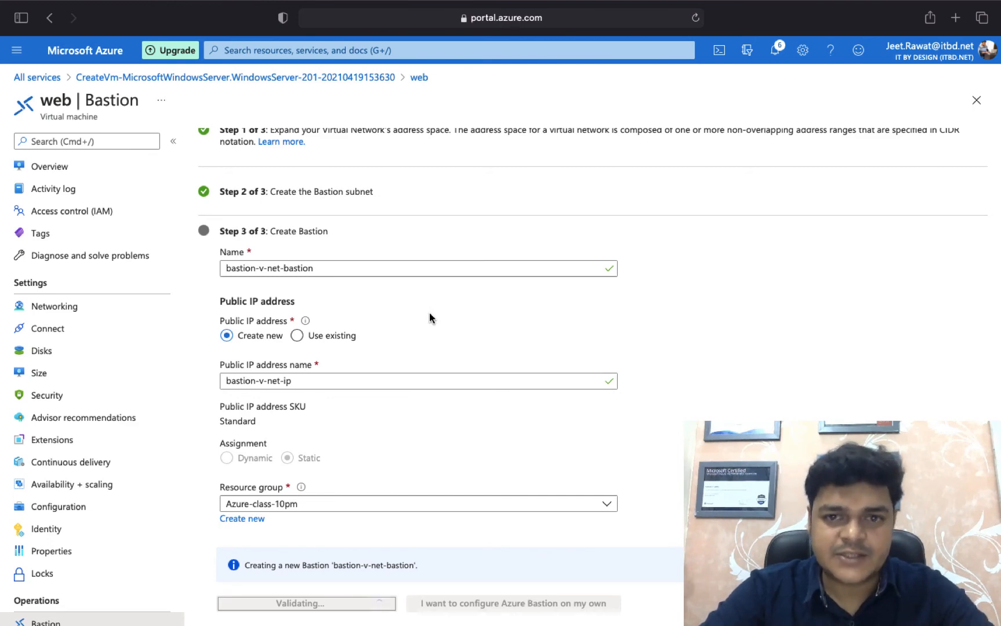
key(ctrl+Left)
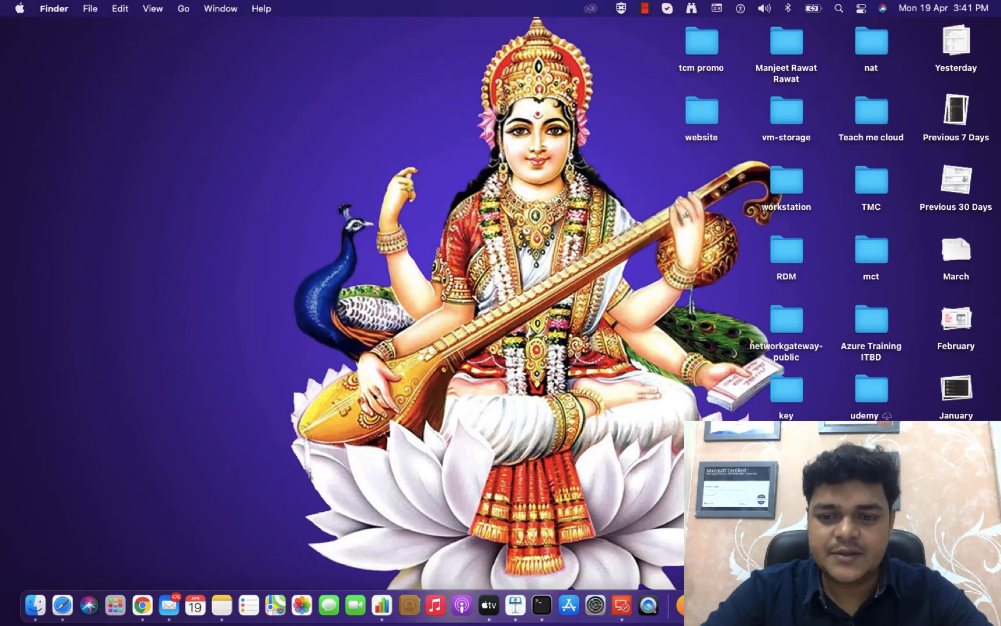
right_click(815, 605)
key(ctrl+Right)
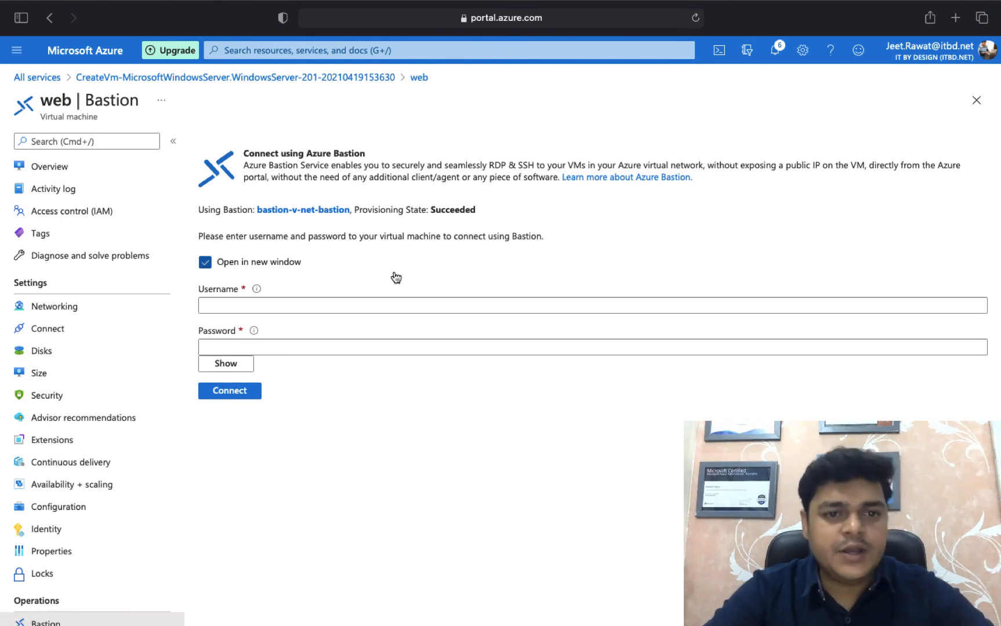
Enter the username web and the virtual machine's password, and connect through Azure Bastion in a new window.
click(256, 303)
text(web)
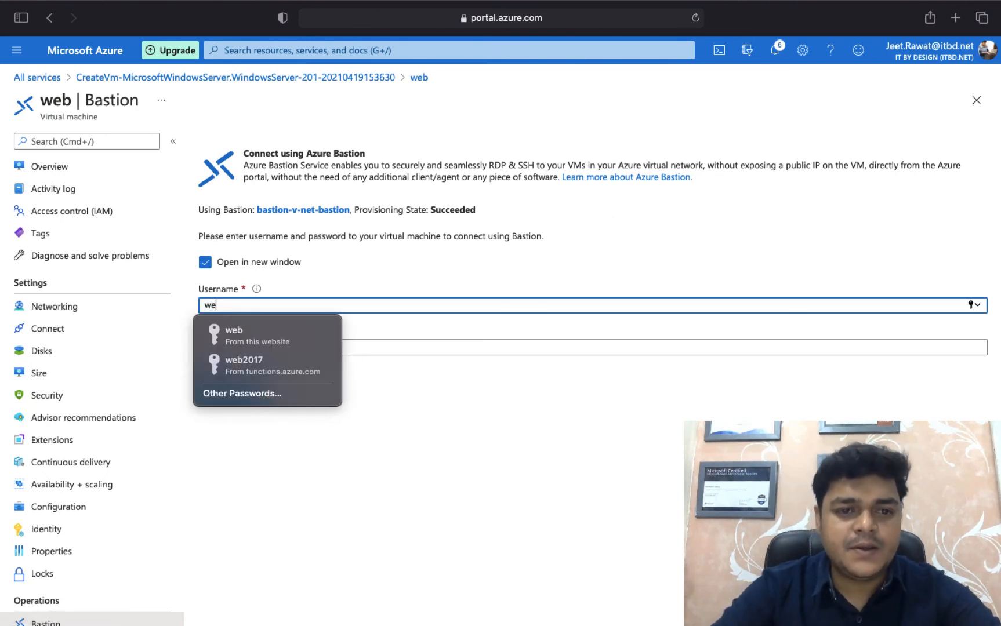
key(Tab)
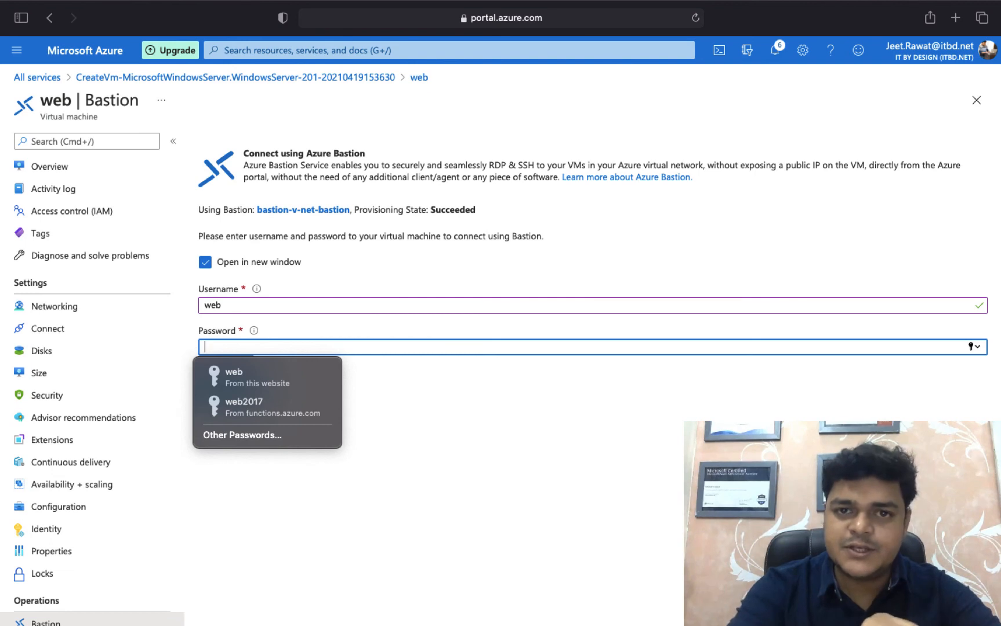
text(•••••••••)
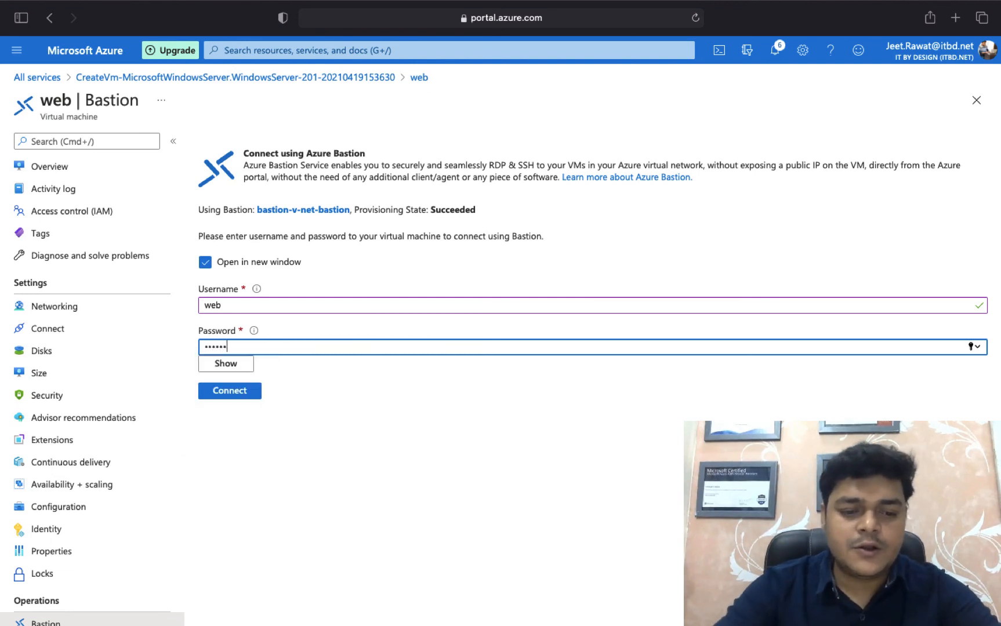
text(•••)
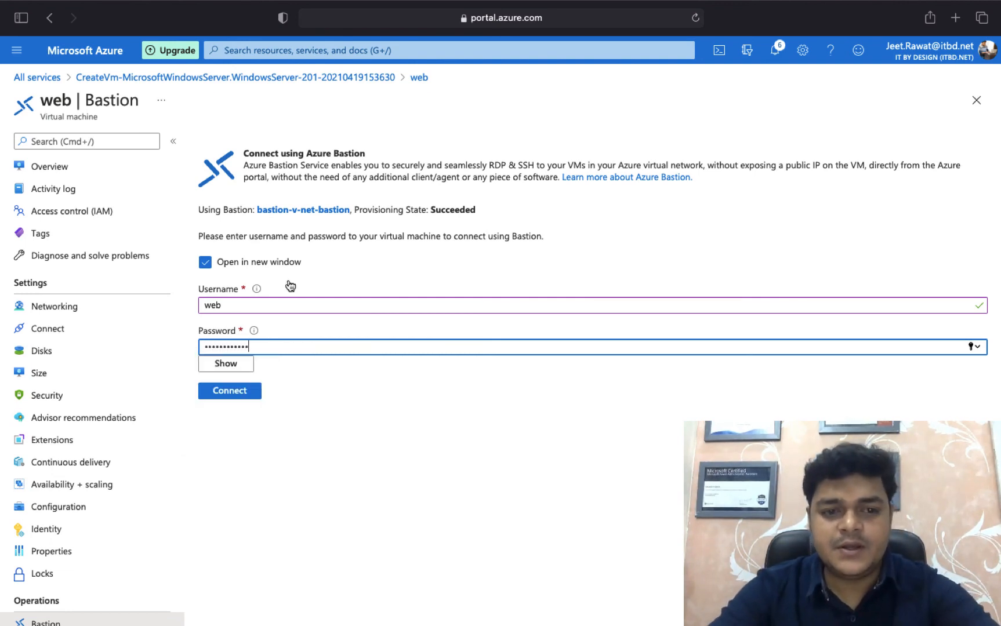
click(238, 391)
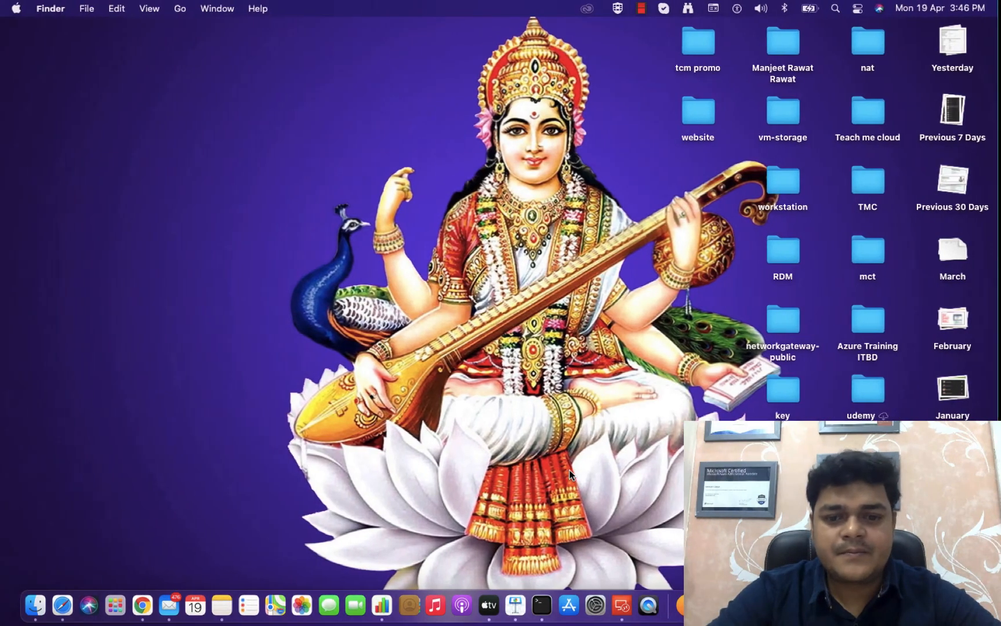
right_click(815, 606)
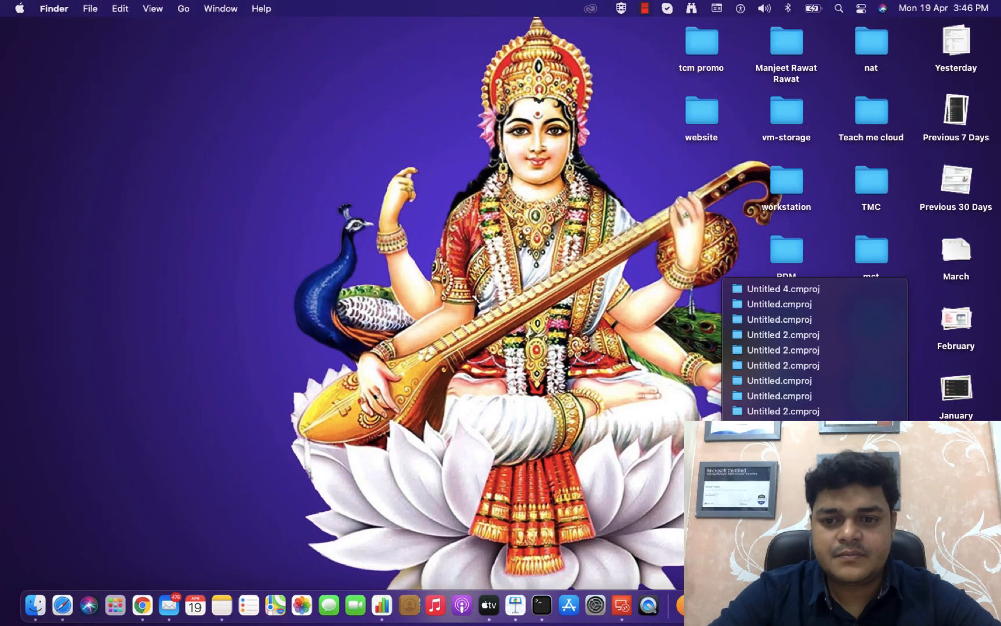
Switch to Chrome and try to connect to the web virtual machine through Bastion with the credentials already filled in.
key(ctrl+Right)
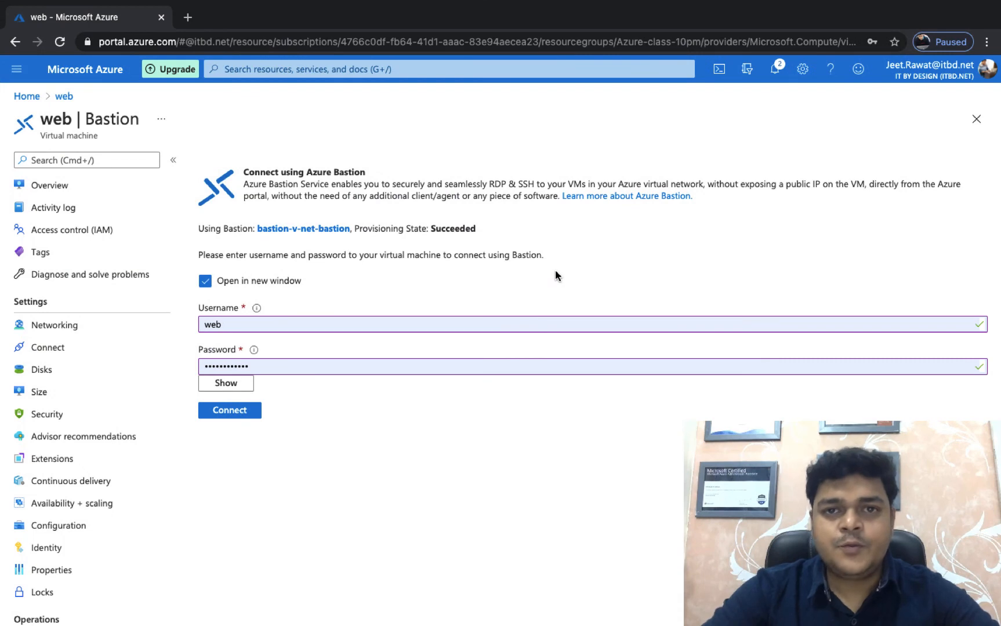
click(293, 365)
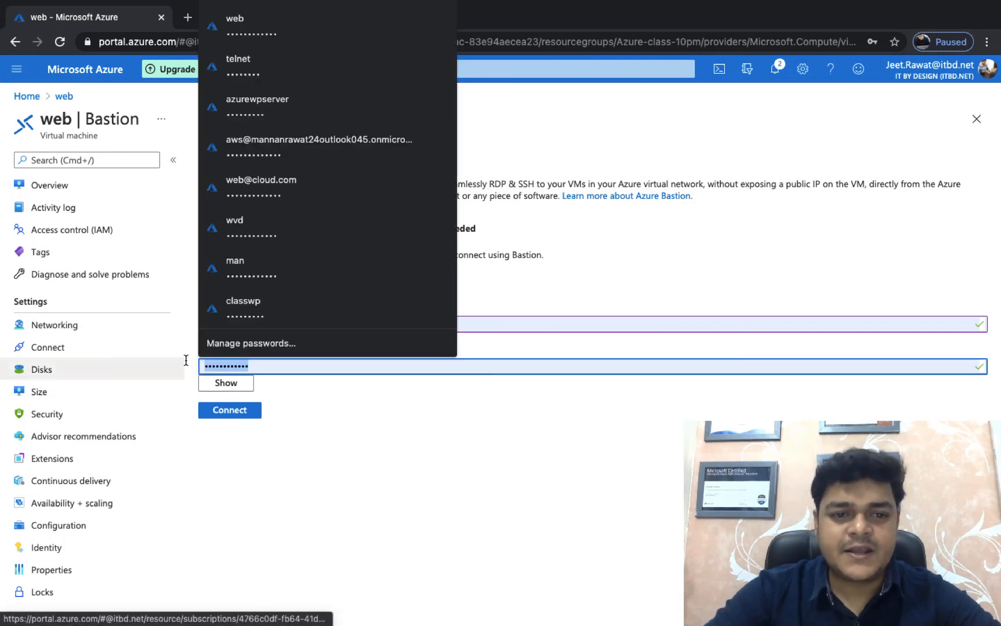
click(362, 408)
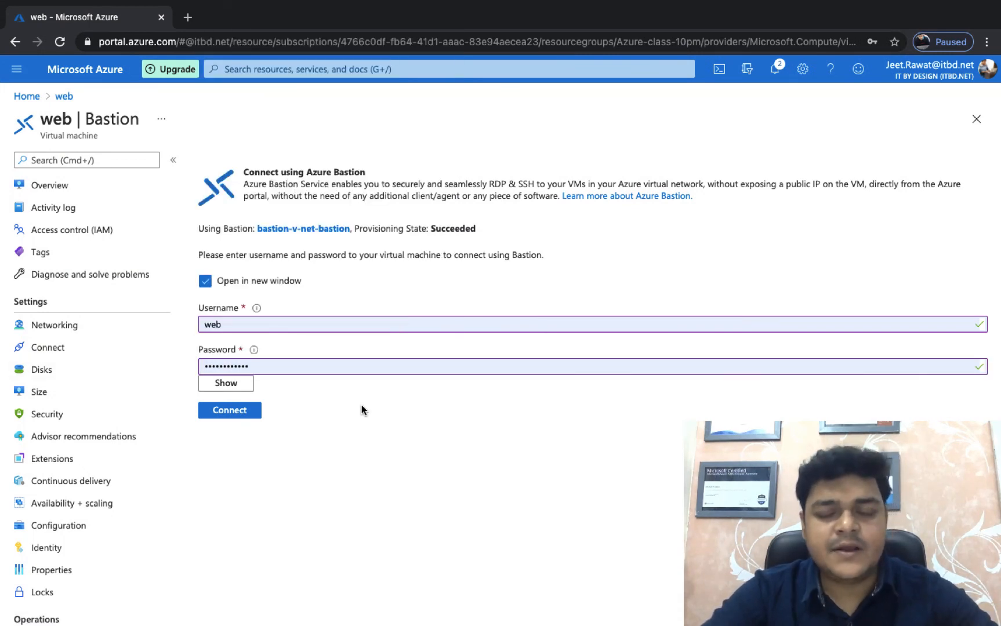
click(243, 413)
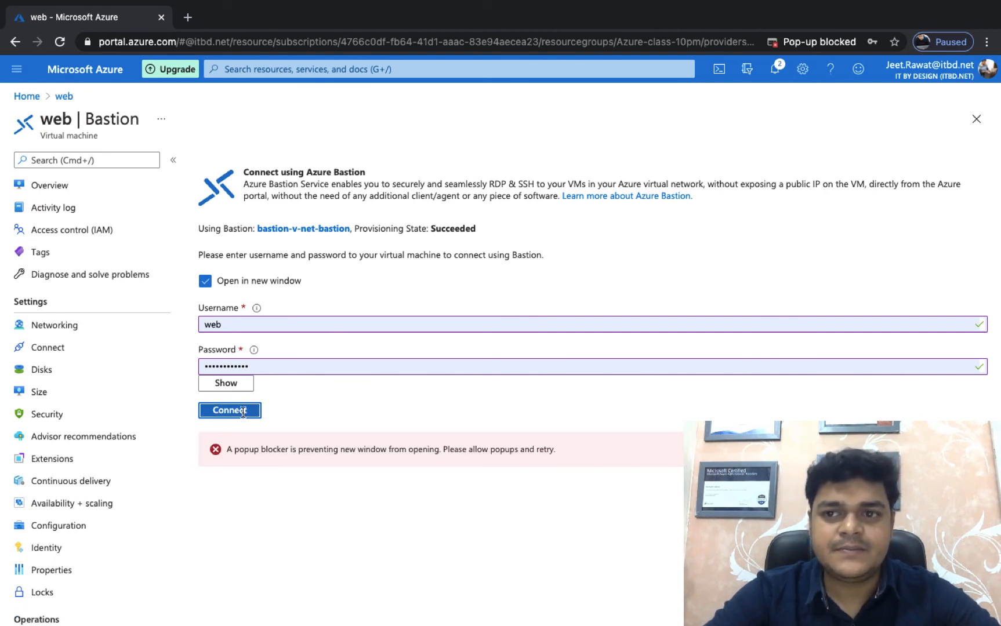
click(833, 46)
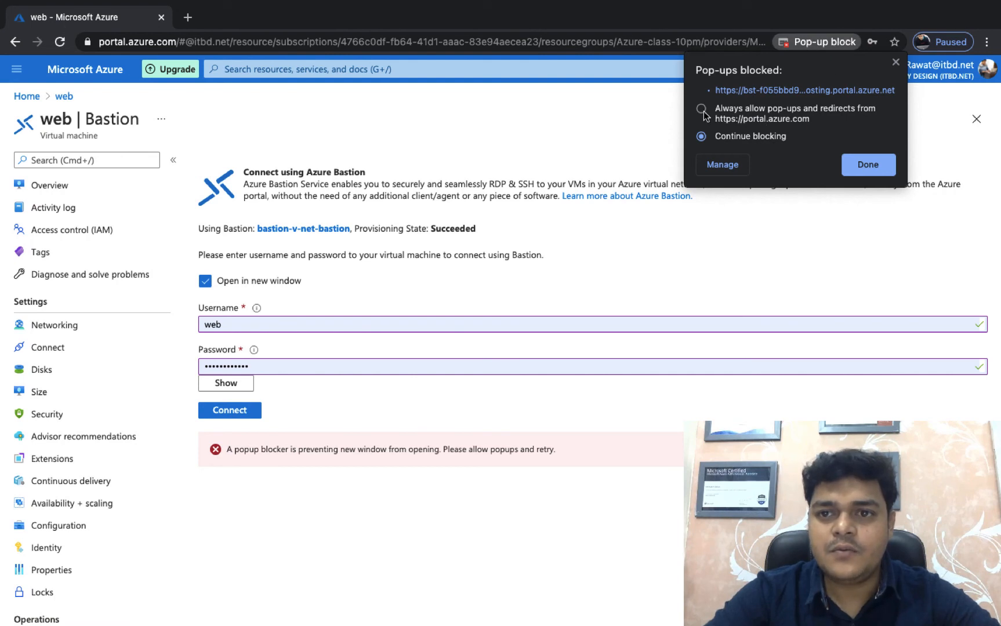
click(702, 111)
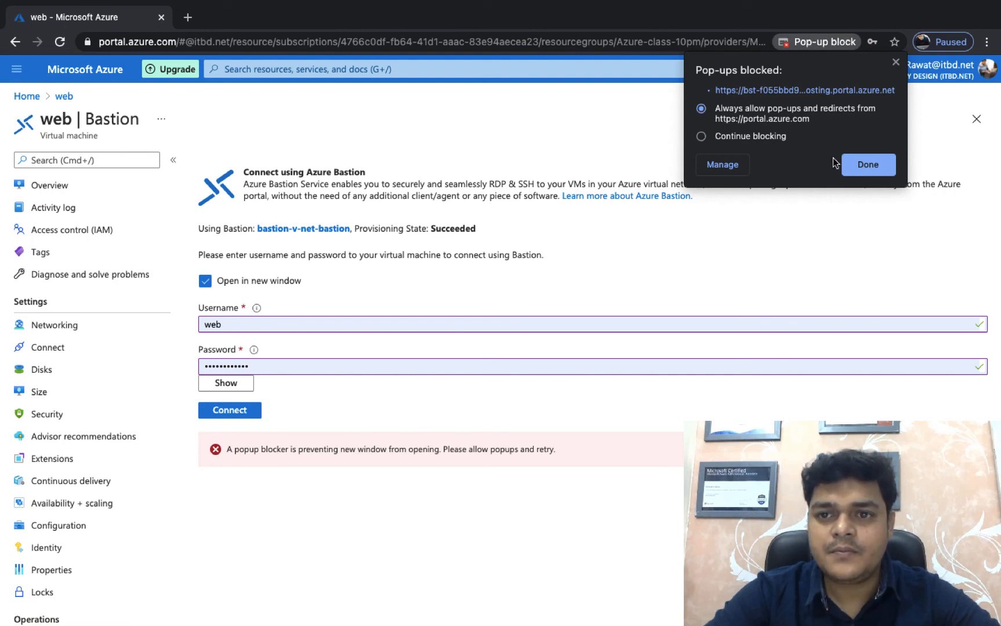
click(872, 168)
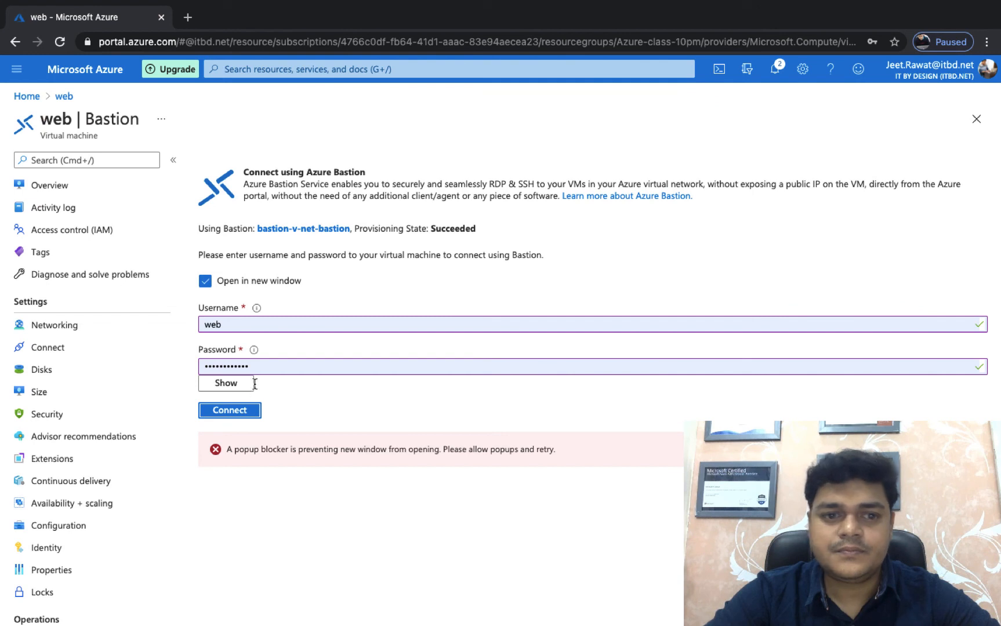
click(235, 411)
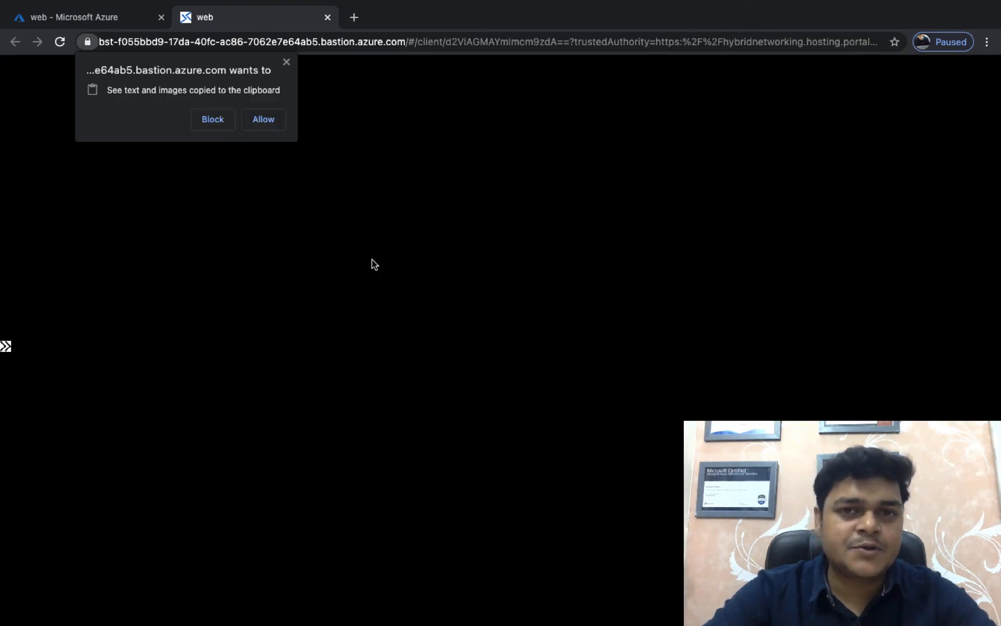
Allow clipboard access for the Bastion session and decline network discovery on the web virtual machine.
click(288, 61)
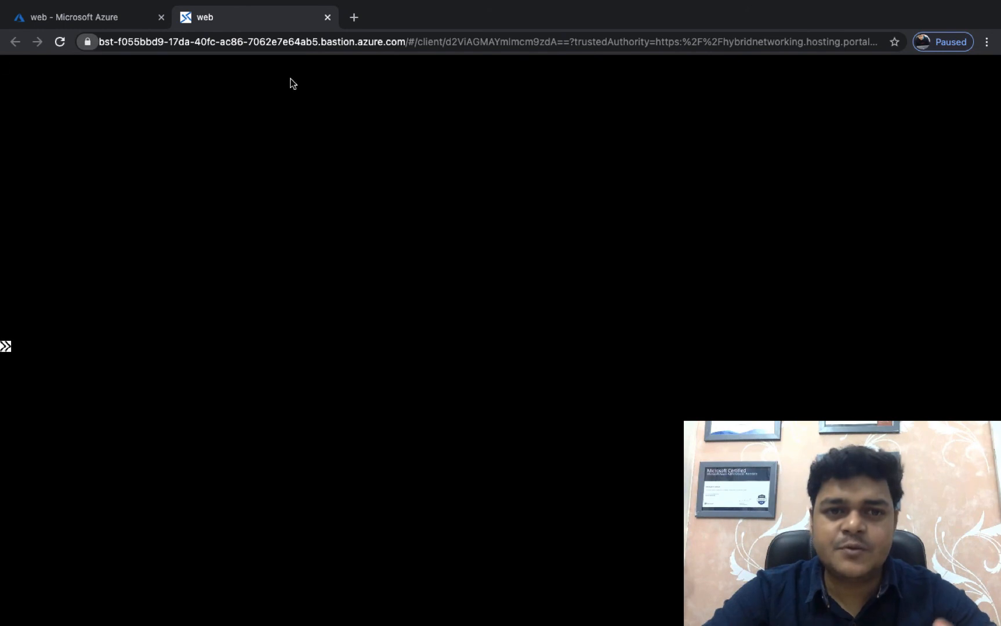
click(276, 124)
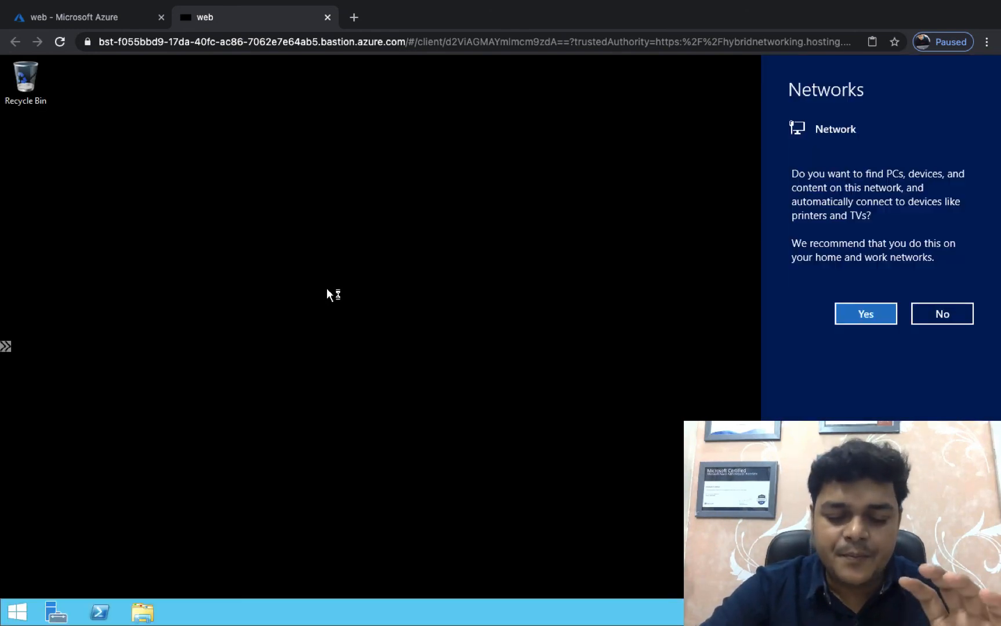
click(939, 314)
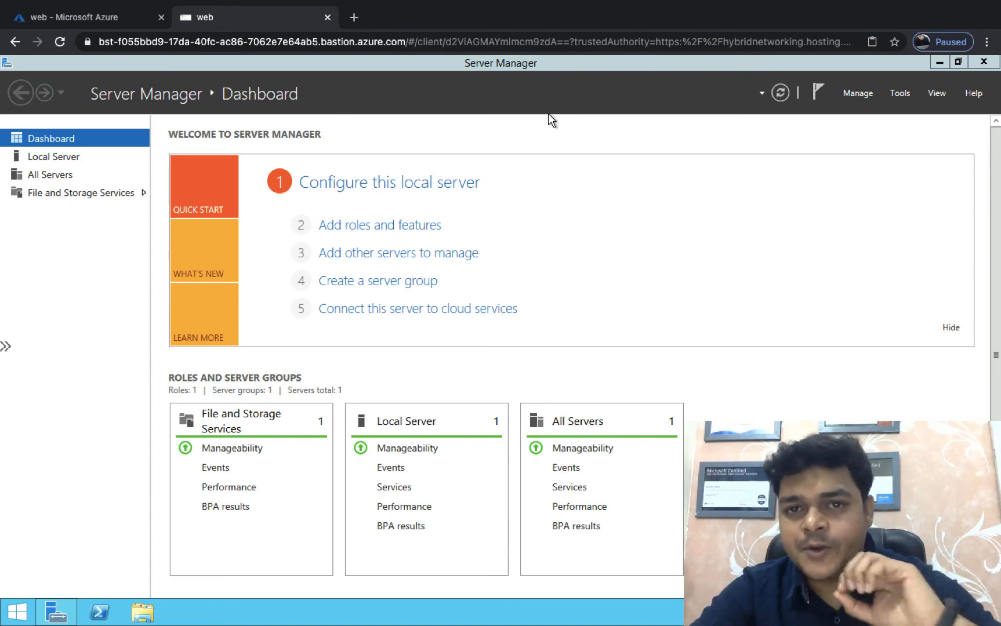
key(ctrl+Left)
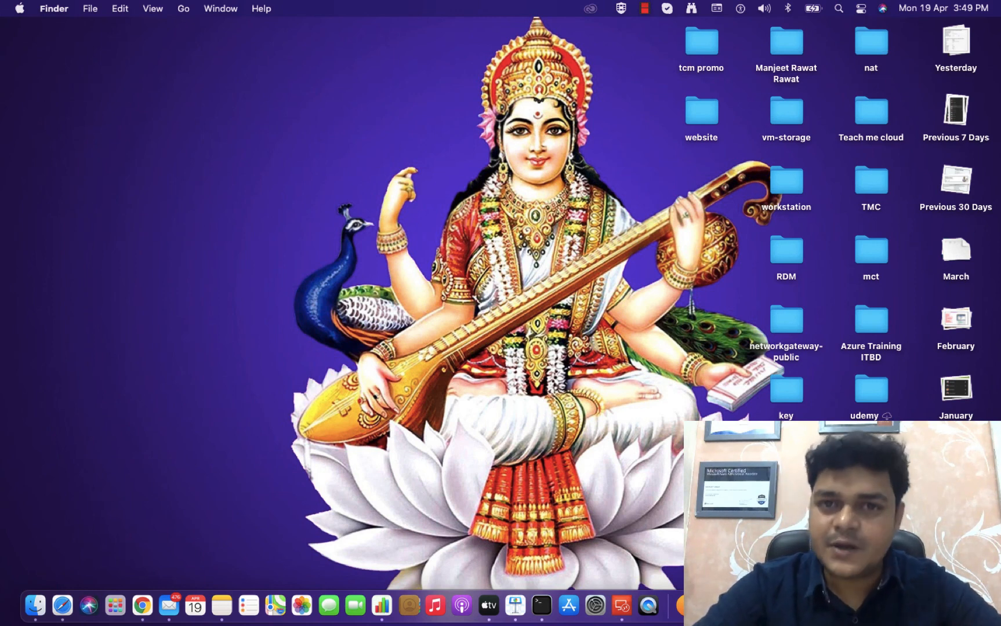
right_click(814, 606)
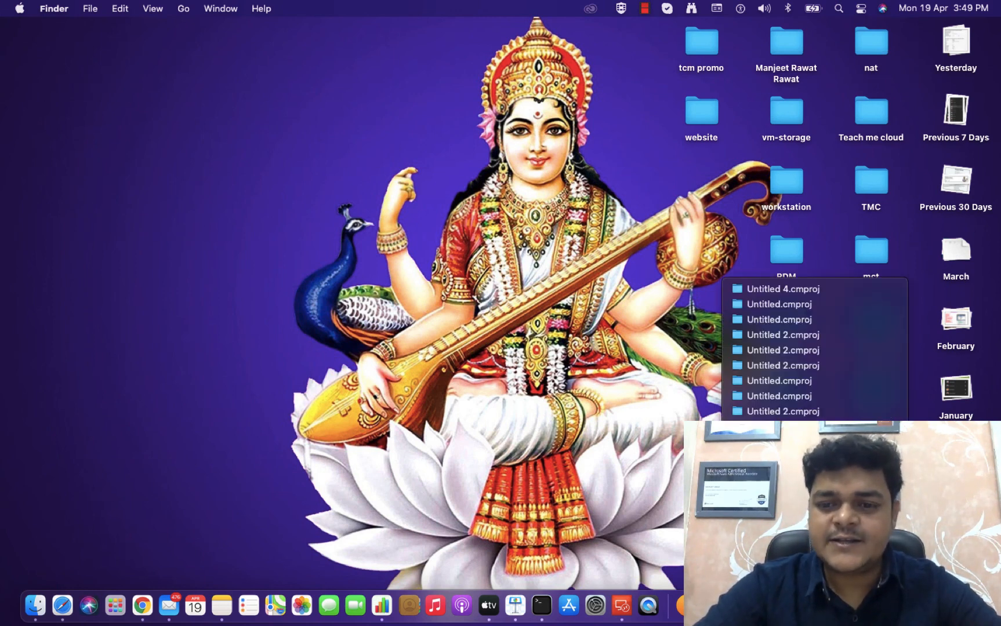